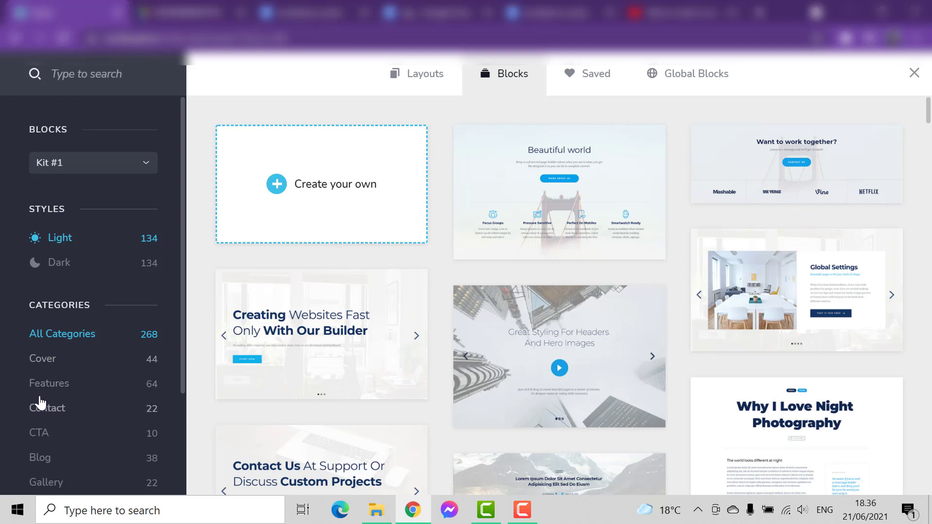
Insert the light "Come Visit Us" contact block with the dark form panel from the Contact category of Kit #1.
{"action": "left_click", "coordinate": [44, 412]}
{"action": "scroll", "coordinate": [485, 378], "scroll_direction": "down", "scroll_amount": 4}
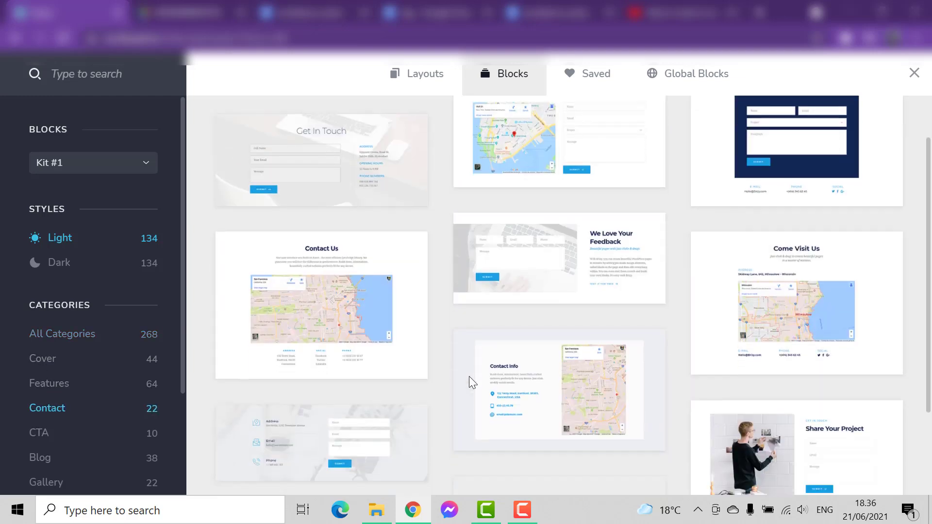
{"action": "scroll", "coordinate": [500, 371], "scroll_direction": "up", "scroll_amount": 4}
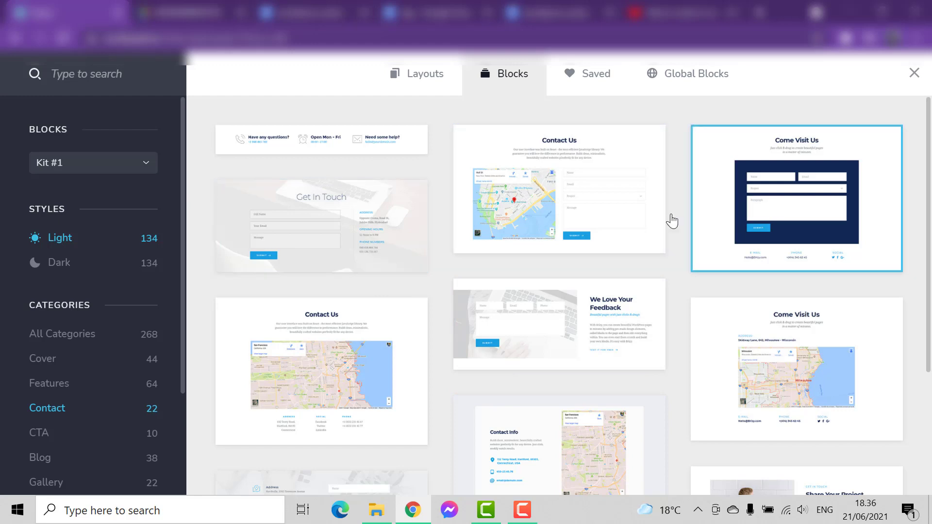
{"action": "left_click", "coordinate": [759, 212]}
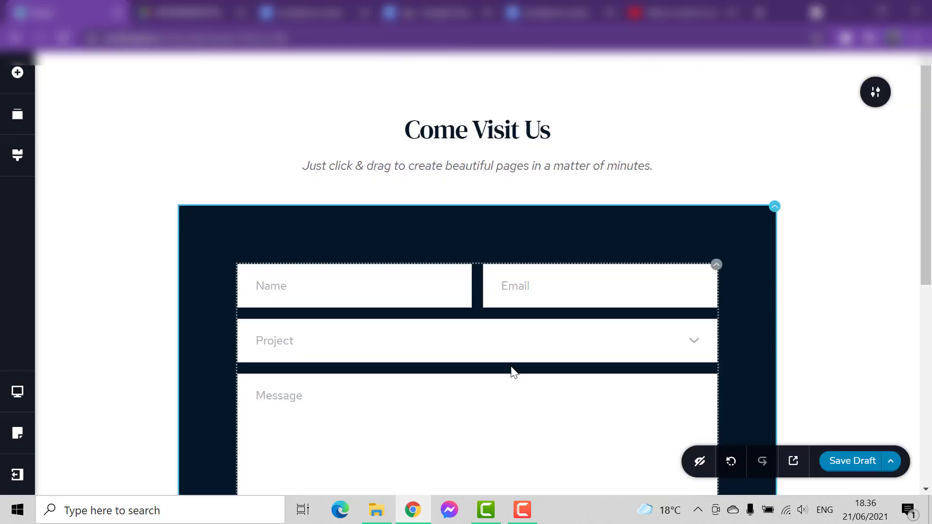
Examine the inserted contact form, inspecting its Name and Email fields and the Project dropdown.
{"action": "scroll", "coordinate": [511, 372], "scroll_direction": "down", "scroll_amount": 5}
{"action": "scroll", "coordinate": [512, 374], "scroll_direction": "up", "scroll_amount": 3}
{"action": "scroll", "coordinate": [463, 336], "scroll_direction": "down", "scroll_amount": 3}
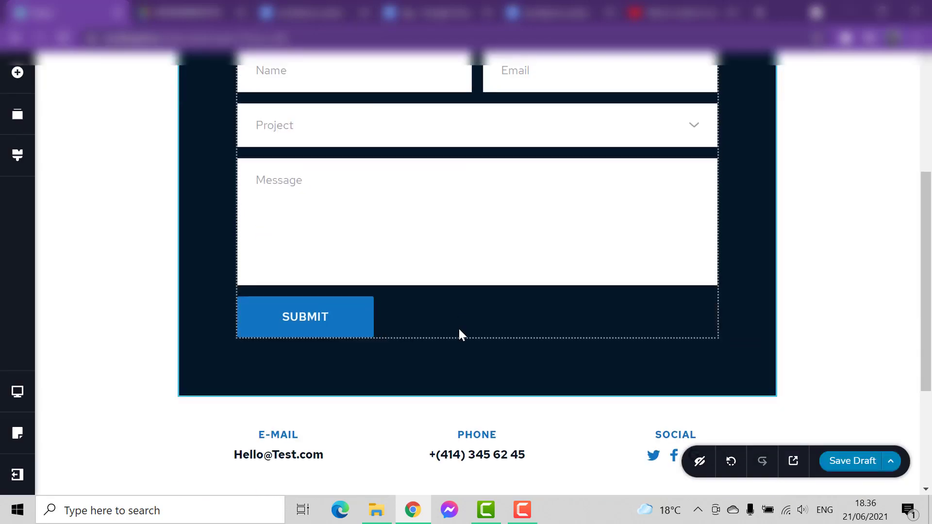
{"action": "scroll", "coordinate": [460, 333], "scroll_direction": "up", "scroll_amount": 3}
{"action": "left_click", "coordinate": [275, 214]}
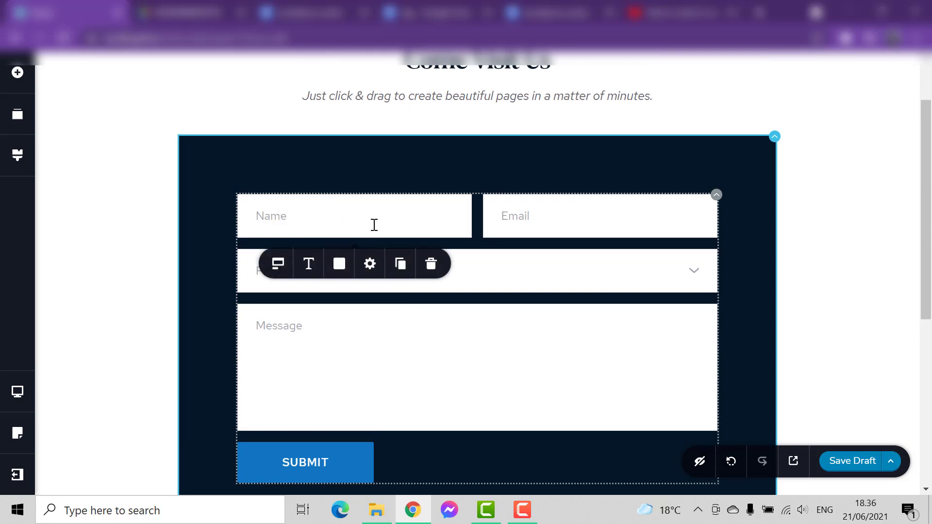
{"action": "left_click", "coordinate": [512, 226]}
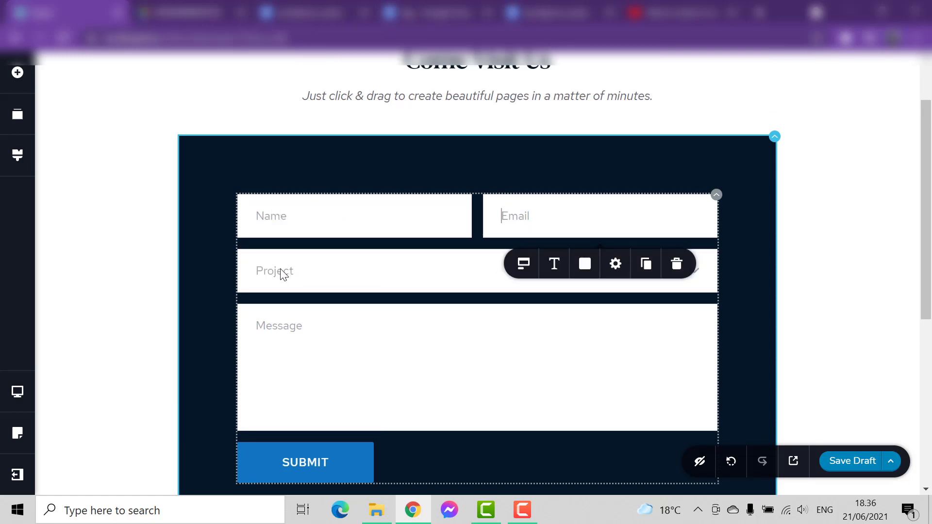
{"action": "left_click", "coordinate": [271, 220]}
{"action": "left_click", "coordinate": [541, 229]}
{"action": "left_click", "coordinate": [266, 217]}
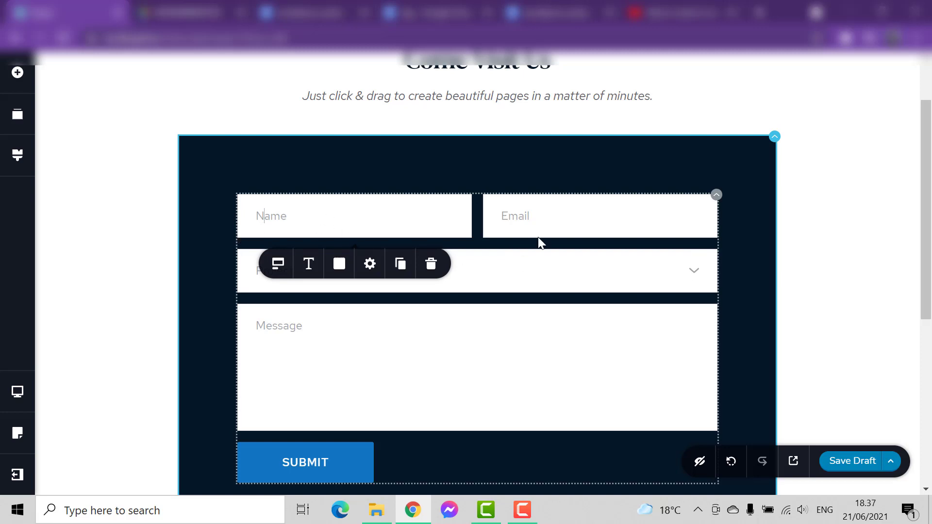
{"action": "left_click", "coordinate": [528, 218]}
{"action": "left_click", "coordinate": [268, 271]}
{"action": "scroll", "coordinate": [268, 270], "scroll_direction": "down", "scroll_amount": 2}
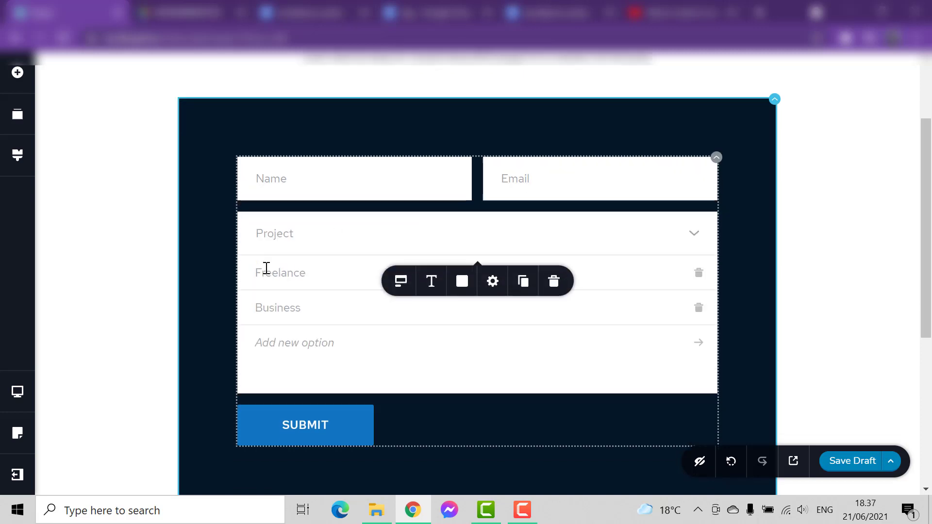
{"action": "left_click", "coordinate": [264, 214]}
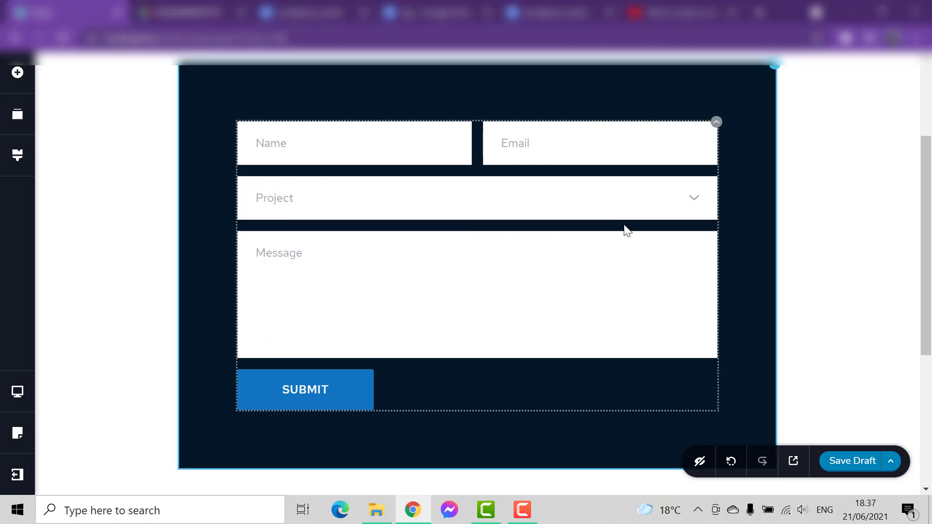
Add the options "opt 1", "opt2" and "opt3" to the form's Project dropdown.
{"action": "left_click", "coordinate": [694, 200]}
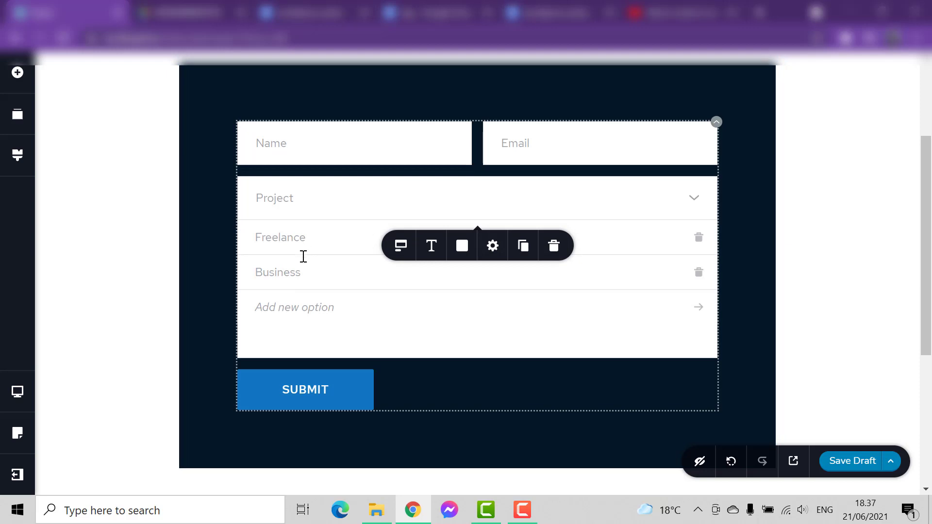
{"action": "left_click", "coordinate": [287, 316]}
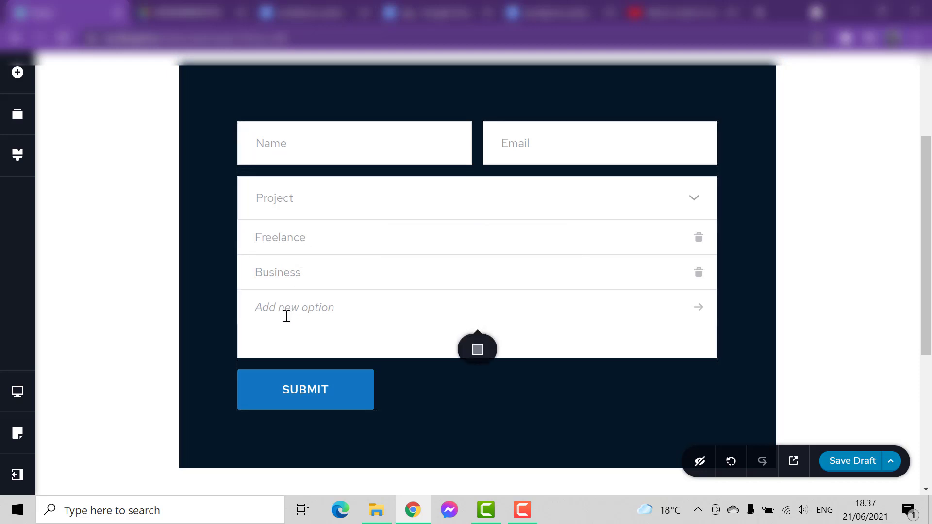
{"action": "type", "text": "opt 1"}
{"action": "key", "text": "Return"}
{"action": "type", "text": "opt"}
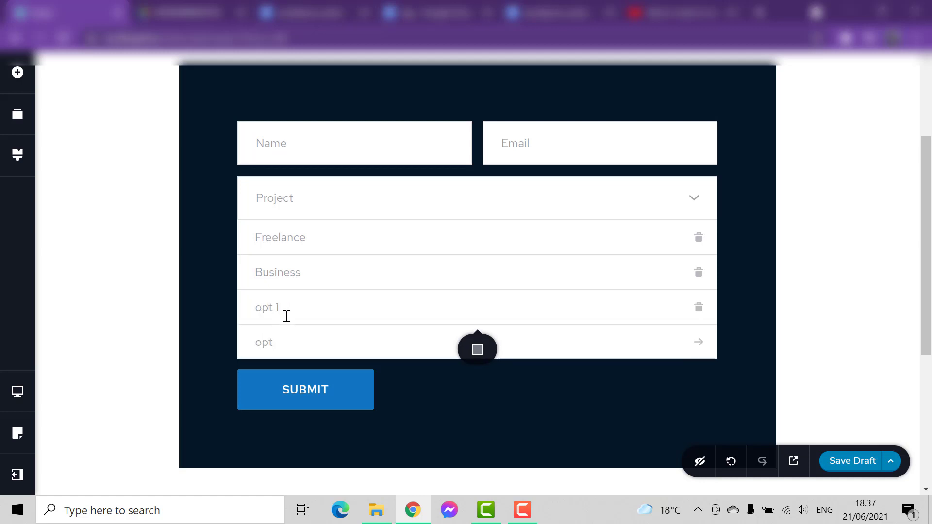
{"action": "type", "text": "2"}
{"action": "key", "text": "Return"}
{"action": "type", "text": "o"}
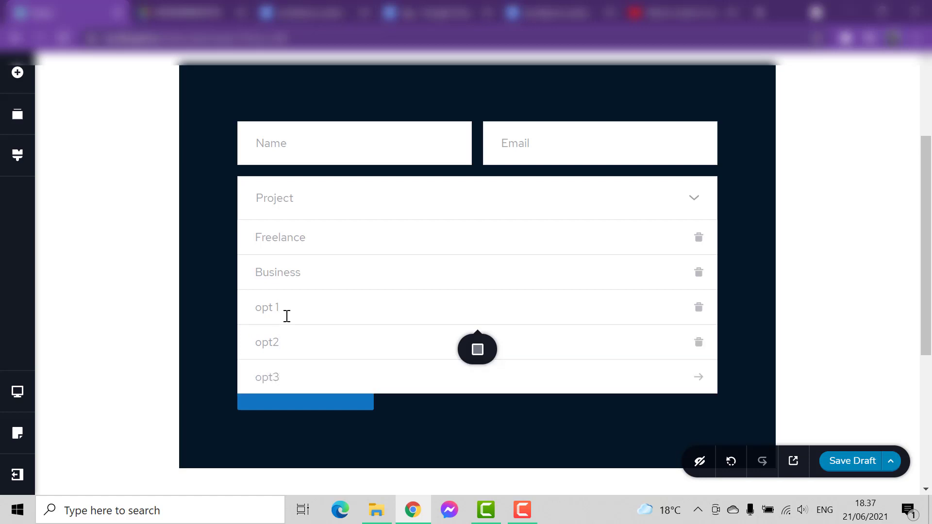
{"action": "key", "text": "Return"}
{"action": "left_click", "coordinate": [115, 326]}
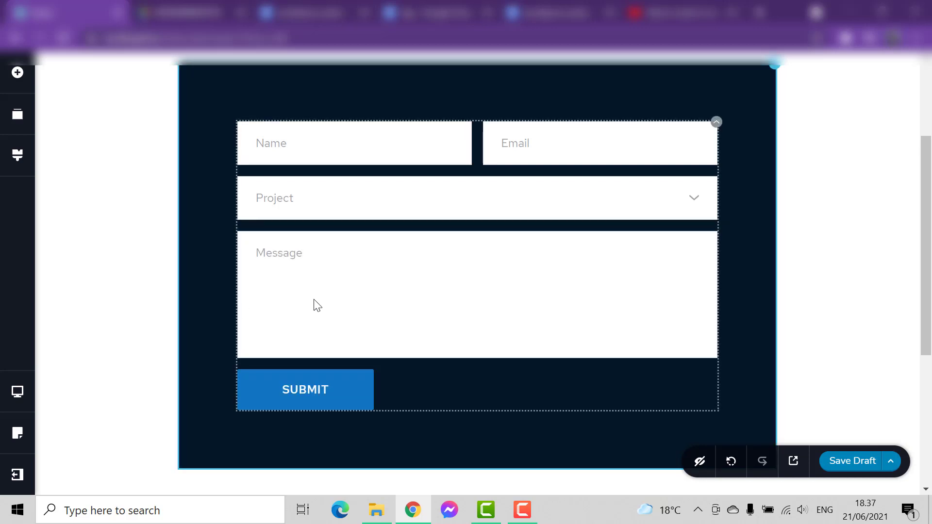
Review the options of the Project dropdown and inspect the Message field.
{"action": "left_click", "coordinate": [306, 198]}
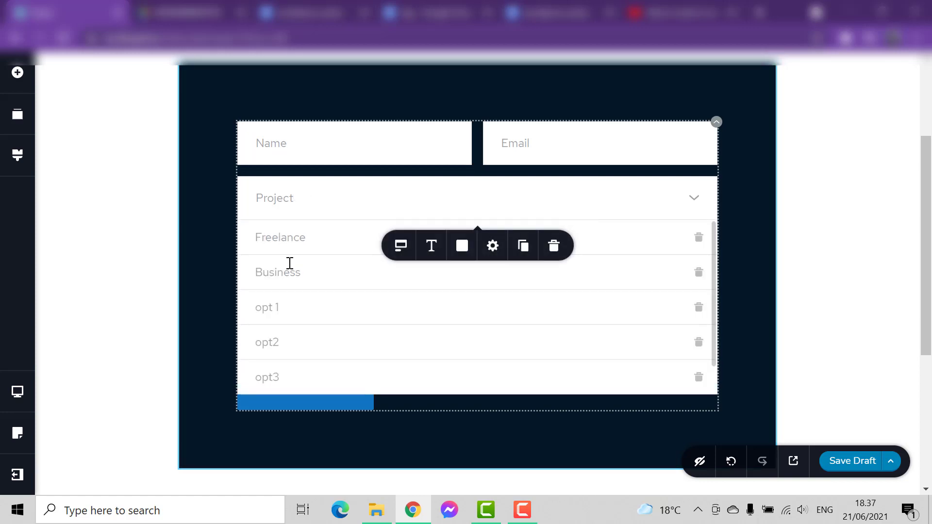
{"action": "left_click", "coordinate": [190, 273]}
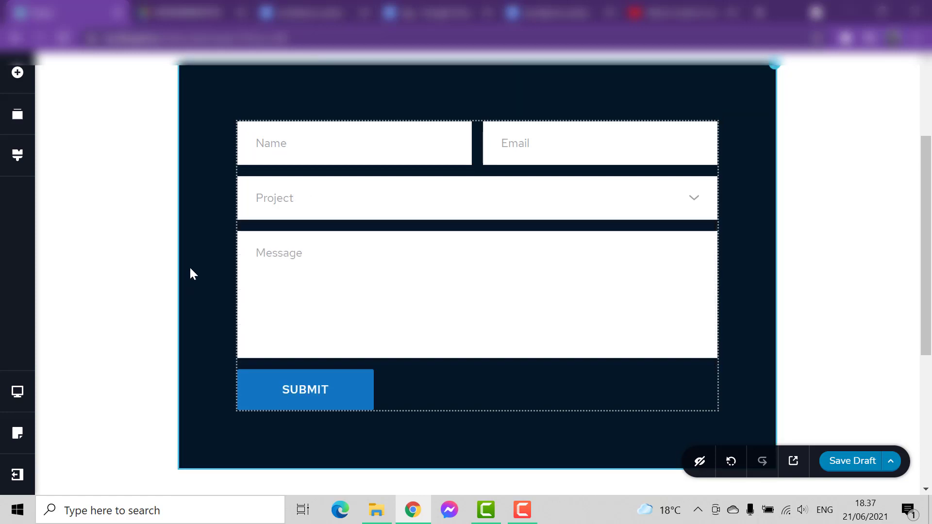
{"action": "left_click", "coordinate": [288, 272]}
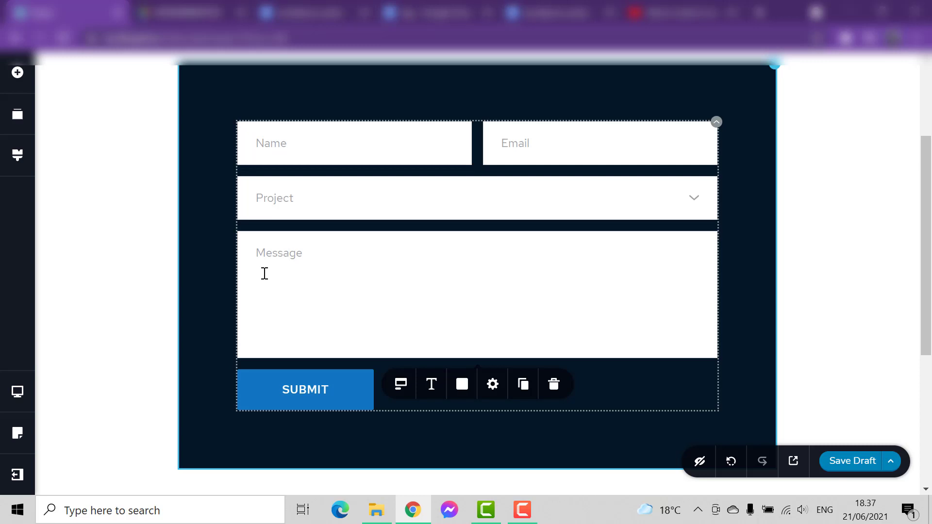
View the WordPress email settings in the Submit button's form integrations and close them without changes.
{"action": "left_click", "coordinate": [320, 388]}
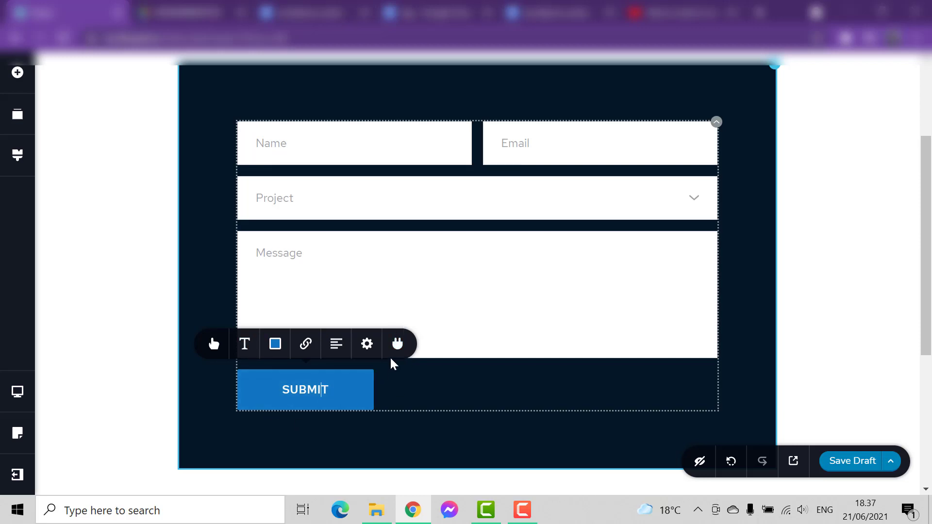
{"action": "left_click", "coordinate": [397, 346]}
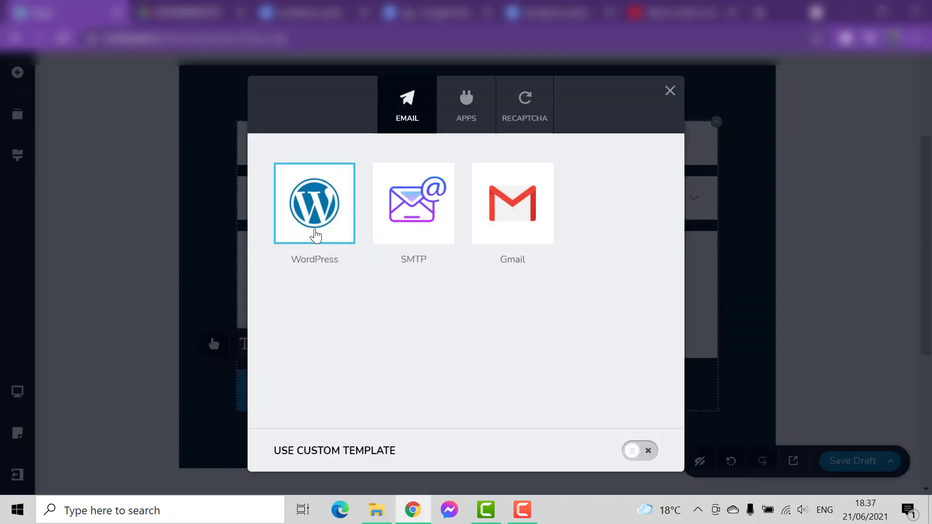
{"action": "left_click", "coordinate": [351, 232]}
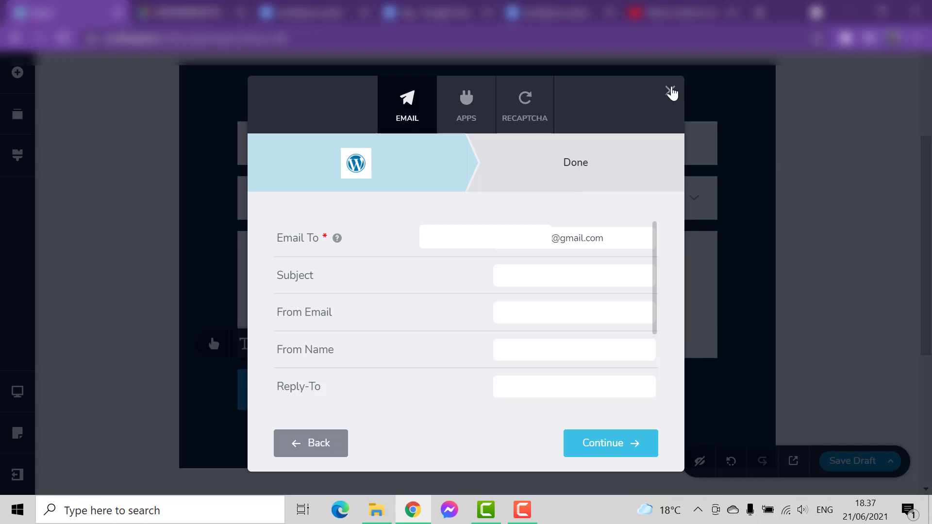
{"action": "left_click", "coordinate": [670, 91]}
{"action": "left_click", "coordinate": [487, 318]}
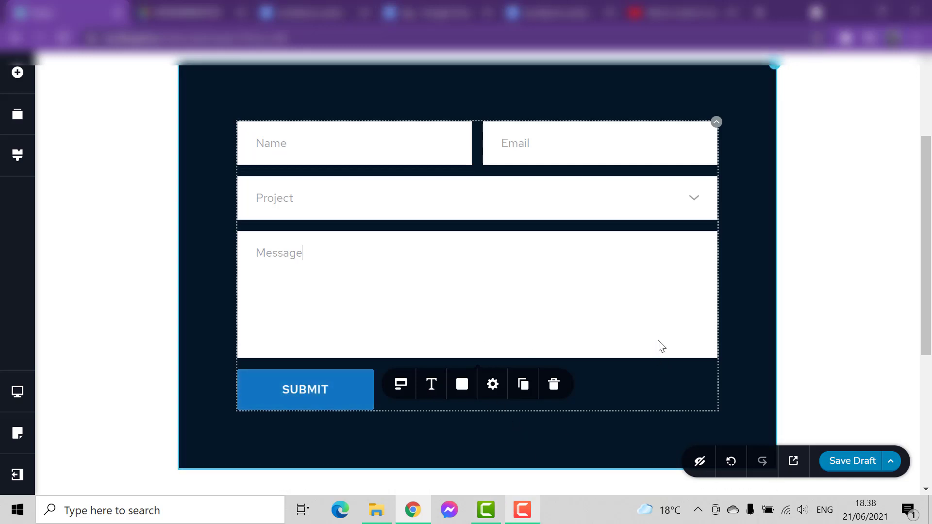
Try custom overlay colours on the form's container, including slate blue #2F465A and pinkish purple #EDB2EA.
{"action": "left_click", "coordinate": [771, 69]}
{"action": "left_click", "coordinate": [712, 102]}
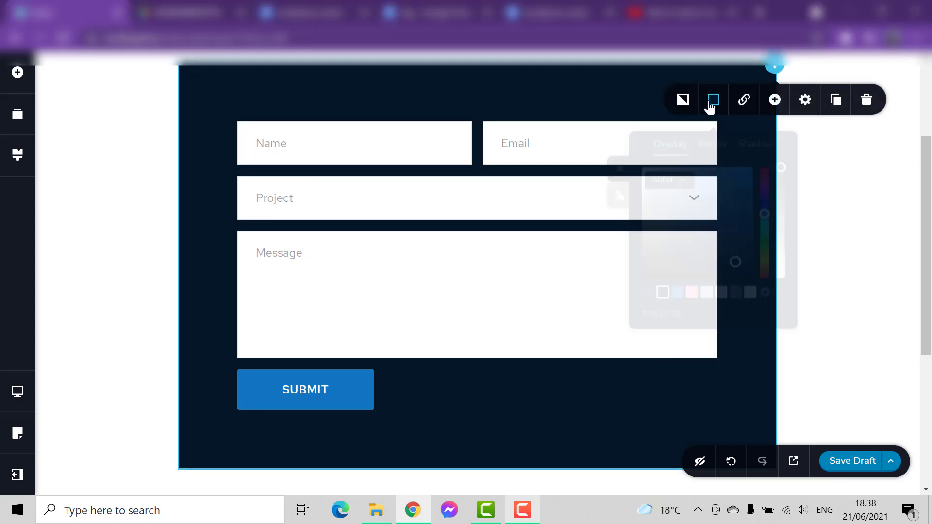
{"action": "mouse_move", "coordinate": [662, 185]}
{"action": "left_mouse_down"}
{"action": "mouse_move", "coordinate": [662, 211]}
{"action": "mouse_move", "coordinate": [694, 232]}
{"action": "mouse_move", "coordinate": [695, 297]}
{"action": "left_mouse_up"}
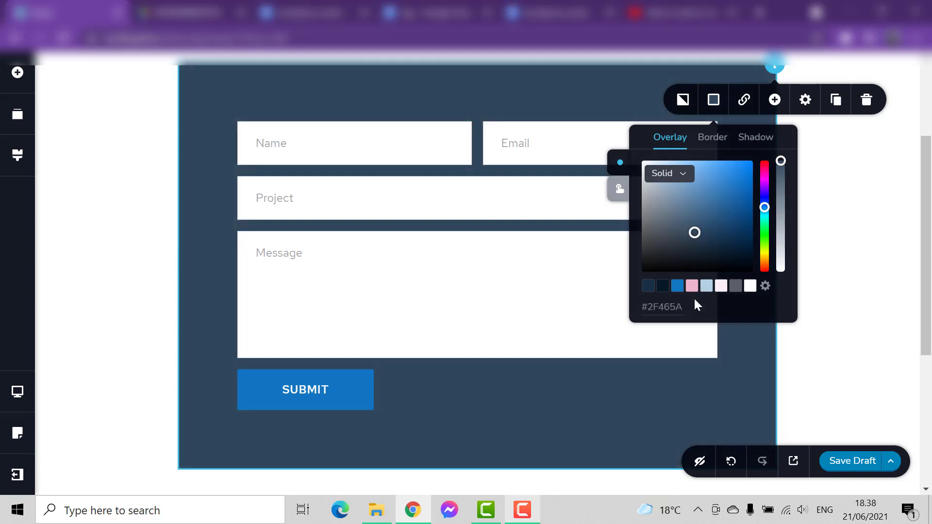
{"action": "left_click", "coordinate": [691, 285]}
{"action": "mouse_move", "coordinate": [762, 185]}
{"action": "left_mouse_down"}
{"action": "mouse_move", "coordinate": [763, 170]}
{"action": "mouse_move", "coordinate": [765, 209]}
{"action": "mouse_move", "coordinate": [765, 178]}
{"action": "left_mouse_up"}
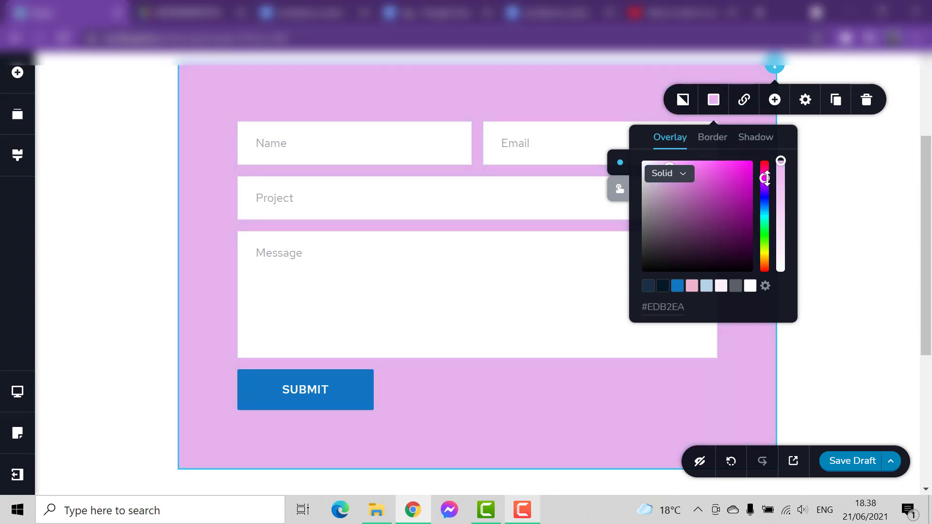
Try the blue, pink, pale pink and white palette colours as the container's overlay, ending on dark navy #061726.
{"action": "left_click", "coordinate": [676, 287]}
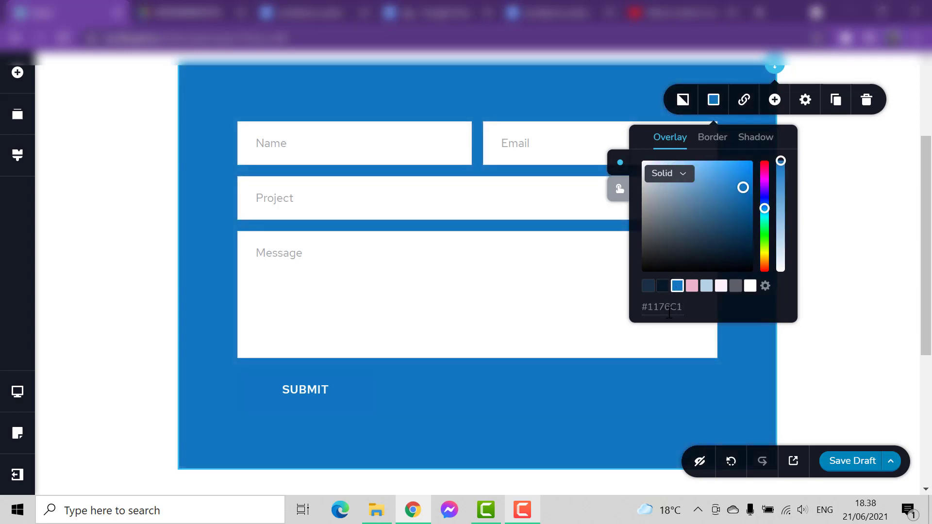
{"action": "left_click", "coordinate": [691, 286]}
{"action": "left_click", "coordinate": [721, 286]}
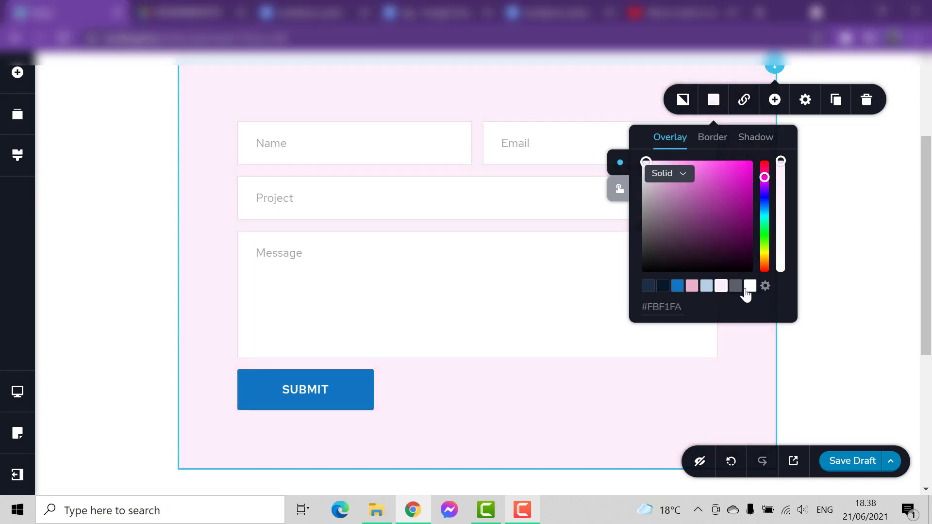
{"action": "left_click", "coordinate": [749, 287]}
{"action": "left_click", "coordinate": [663, 286]}
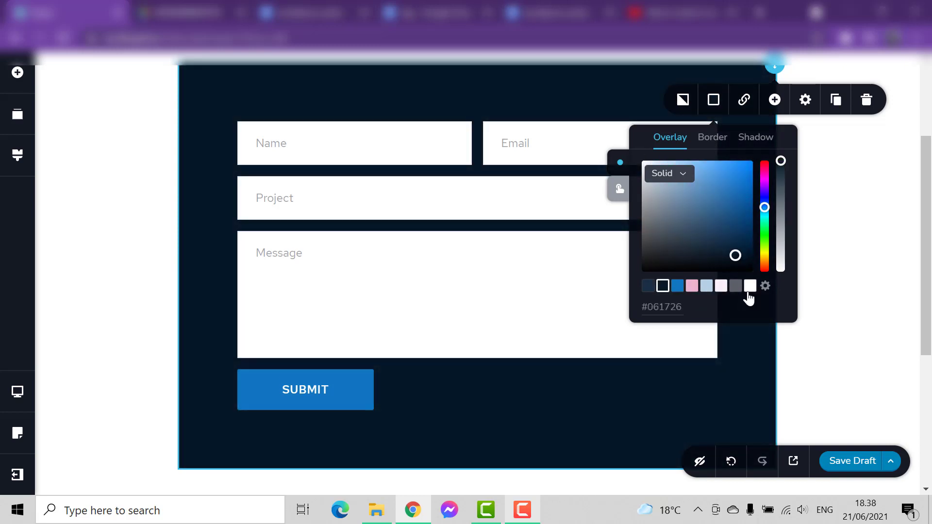
{"action": "left_click", "coordinate": [748, 291]}
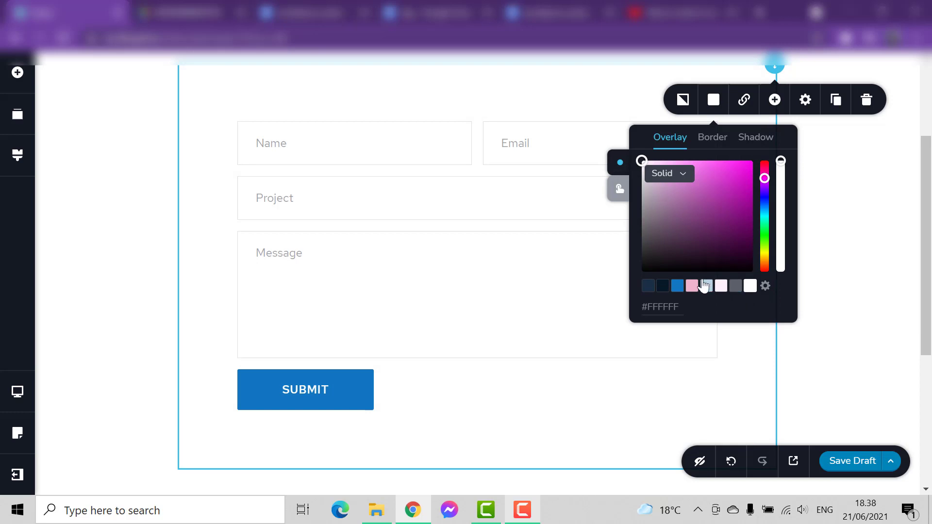
{"action": "left_click", "coordinate": [659, 287]}
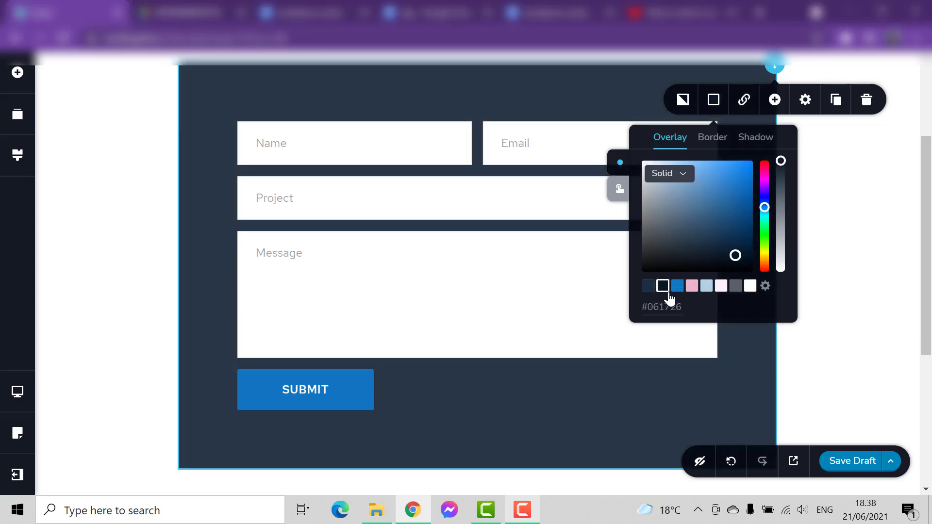
{"action": "left_click", "coordinate": [405, 159]}
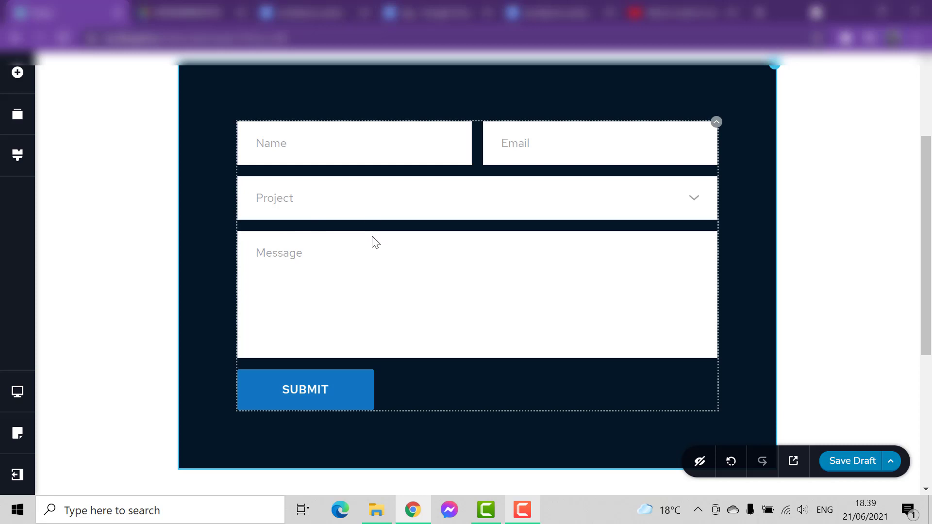
Duplicate the form's Name field.
{"action": "right_click", "coordinate": [337, 140]}
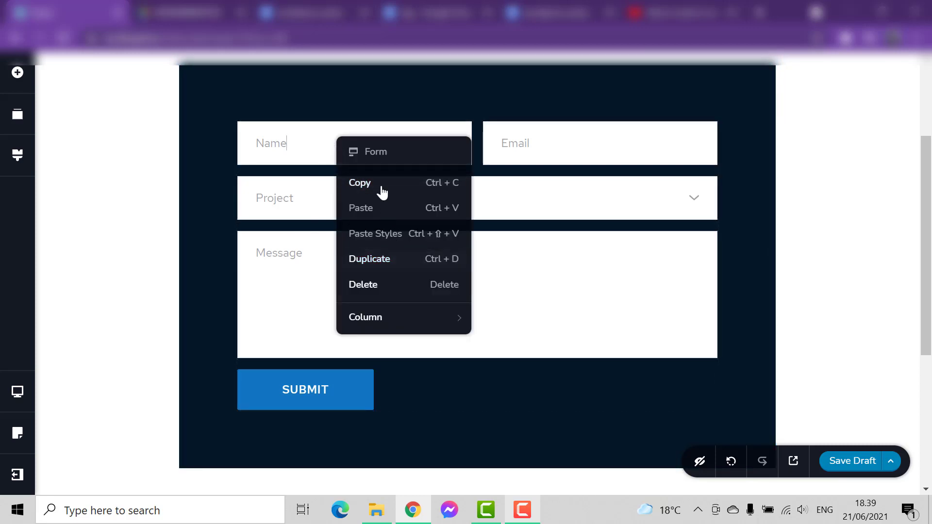
{"action": "left_click", "coordinate": [454, 130]}
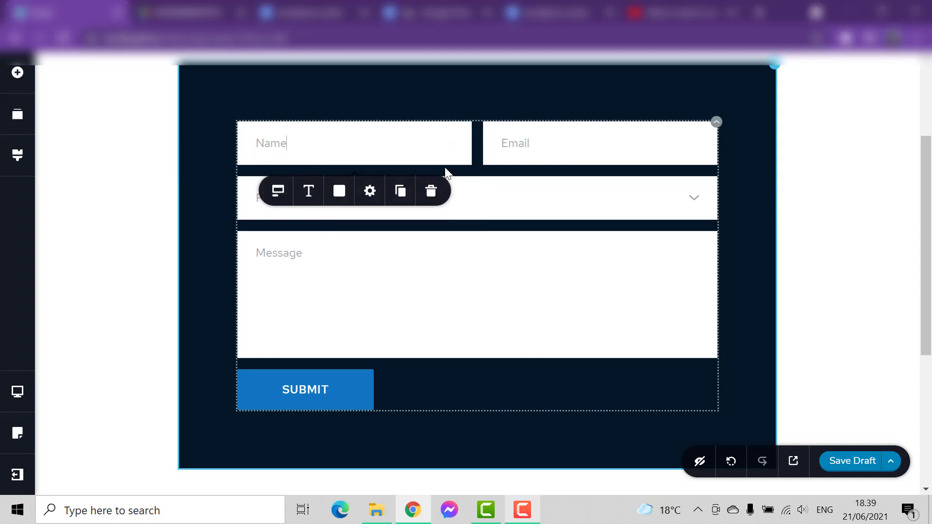
{"action": "left_click", "coordinate": [399, 195]}
Inspect the Email field, the Name field and its duplicate in the form.
{"action": "left_click", "coordinate": [452, 215]}
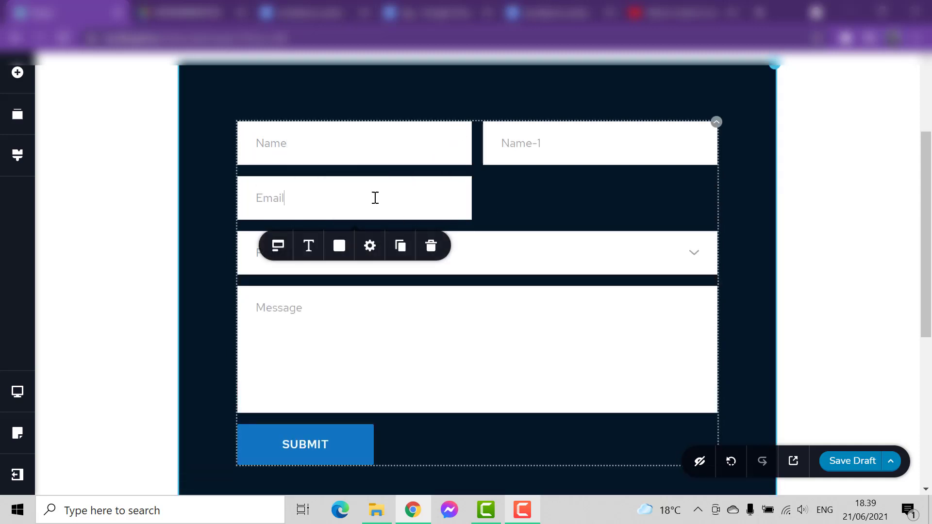
{"action": "left_click", "coordinate": [293, 141]}
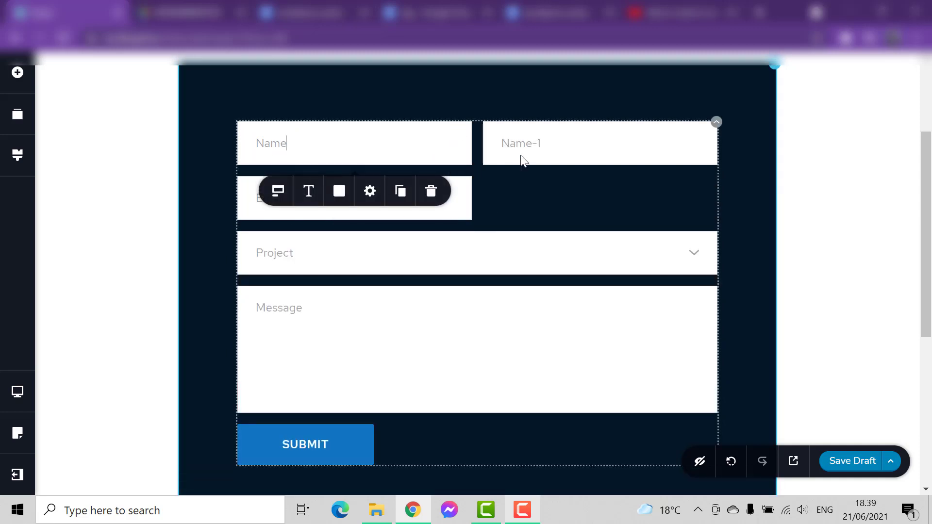
{"action": "left_click", "coordinate": [537, 148]}
{"action": "left_click", "coordinate": [333, 210]}
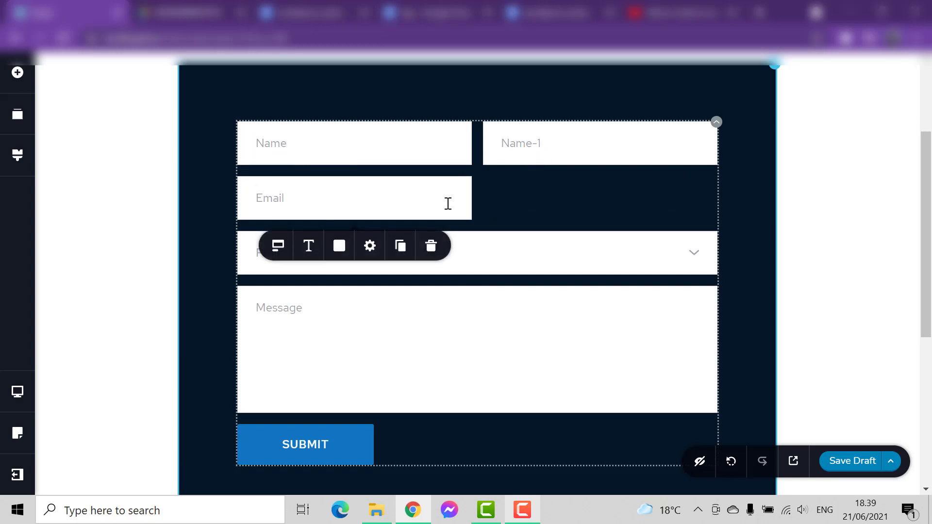
Duplicate the form's Email field and select the label text of the duplicated Name field.
{"action": "left_click", "coordinate": [401, 247]}
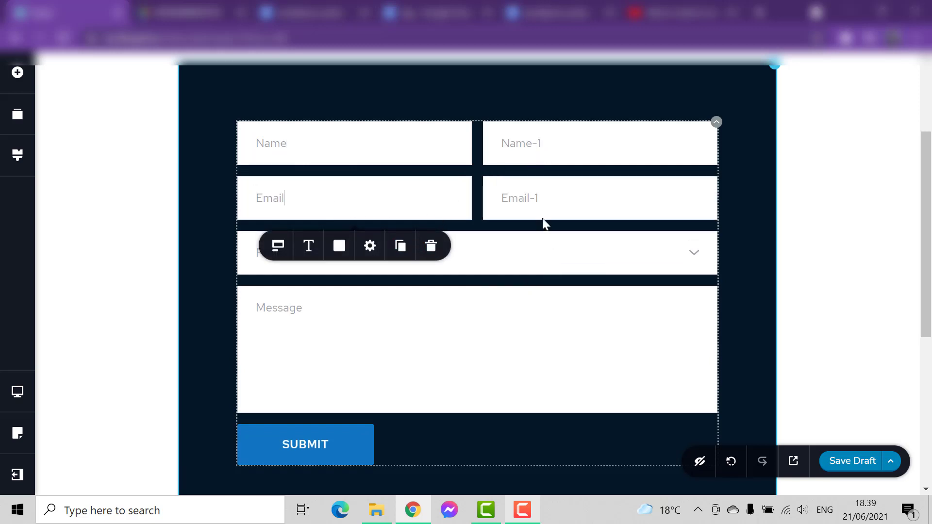
{"action": "left_click", "coordinate": [543, 194]}
{"action": "left_click", "coordinate": [552, 148]}
{"action": "left_click_drag", "start_coordinate": [551, 148], "coordinate": [509, 133]}
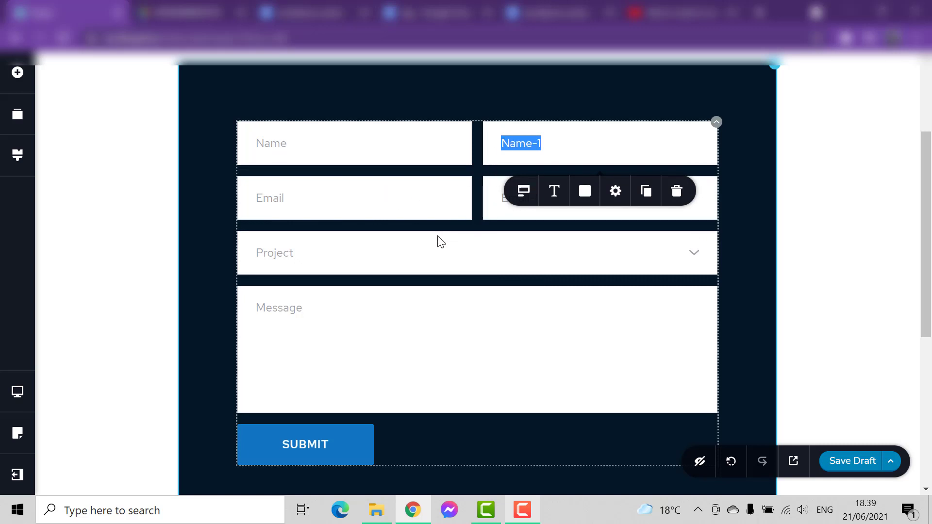
Duplicate the form's Project dropdown field.
{"action": "left_click", "coordinate": [435, 250]}
{"action": "left_click", "coordinate": [350, 255]}
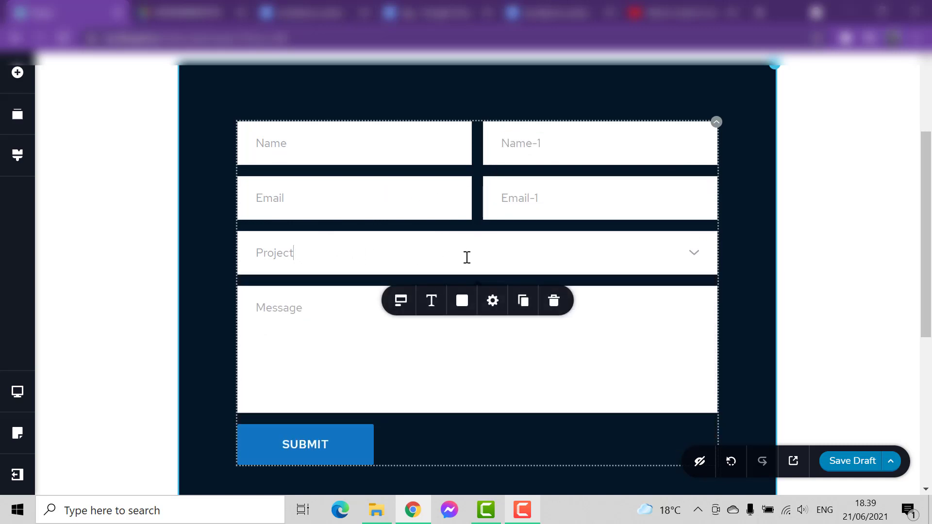
{"action": "left_click", "coordinate": [445, 257]}
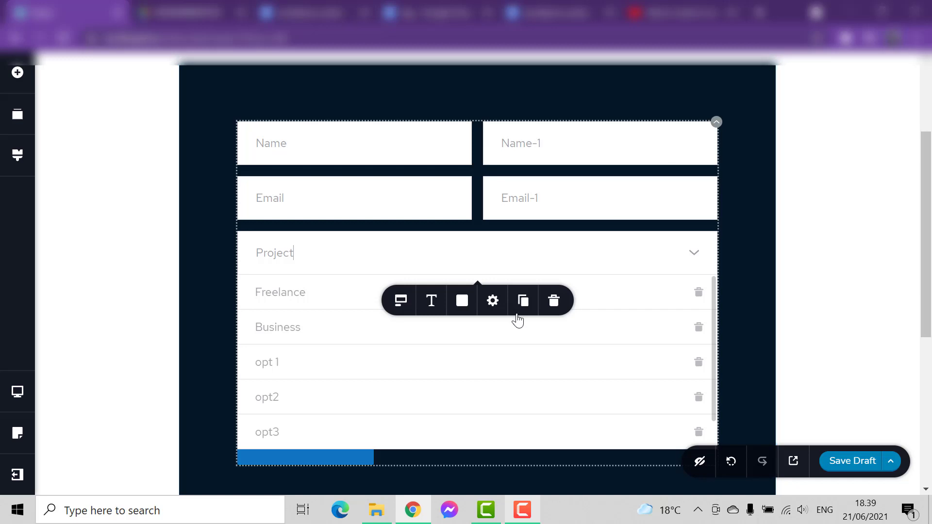
{"action": "left_click", "coordinate": [217, 286]}
{"action": "scroll", "coordinate": [311, 263], "scroll_direction": "down", "scroll_amount": 1}
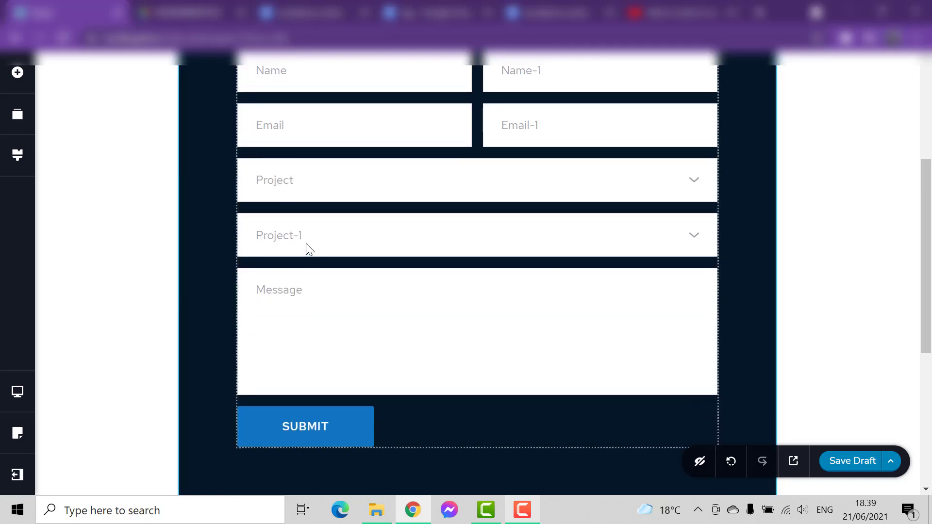
{"action": "scroll", "coordinate": [306, 249], "scroll_direction": "up", "scroll_amount": 1}
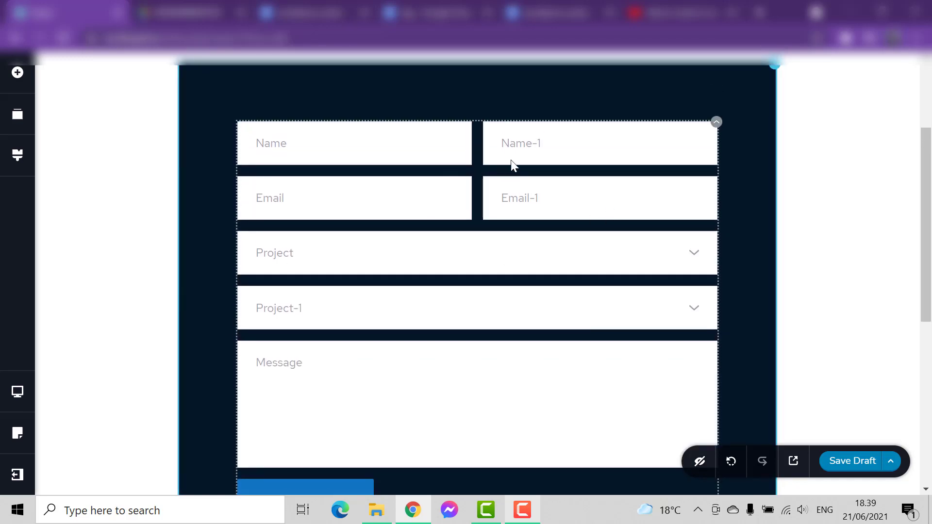
Check the field type settings of the Name field and of its duplicate.
{"action": "left_click", "coordinate": [263, 144]}
{"action": "left_click", "coordinate": [275, 199]}
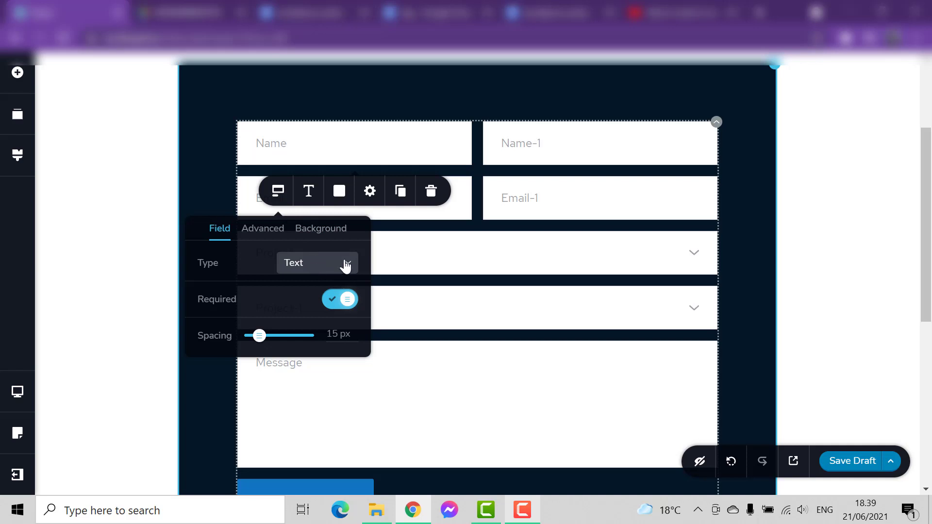
{"action": "left_click", "coordinate": [525, 145]}
{"action": "left_click", "coordinate": [522, 194]}
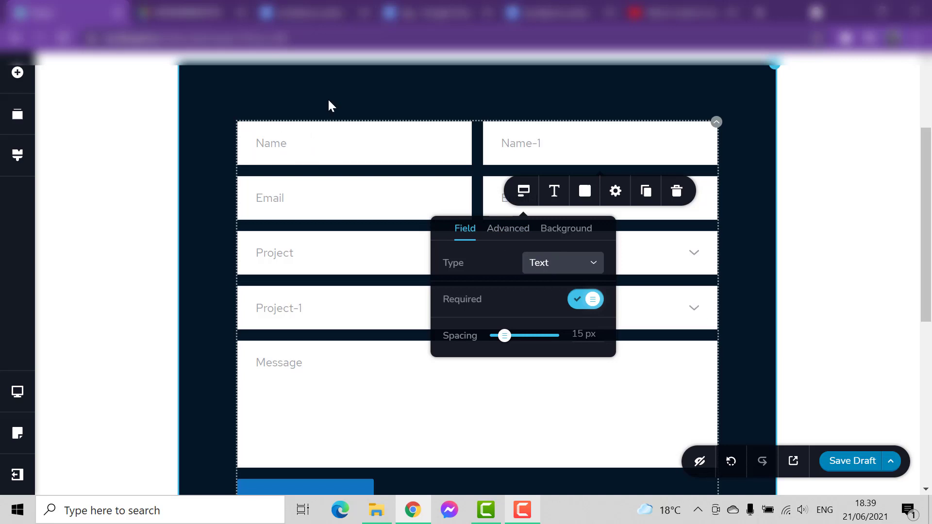
Replace the duplicated Name field's label with "Company Name".
{"action": "left_click", "coordinate": [544, 143]}
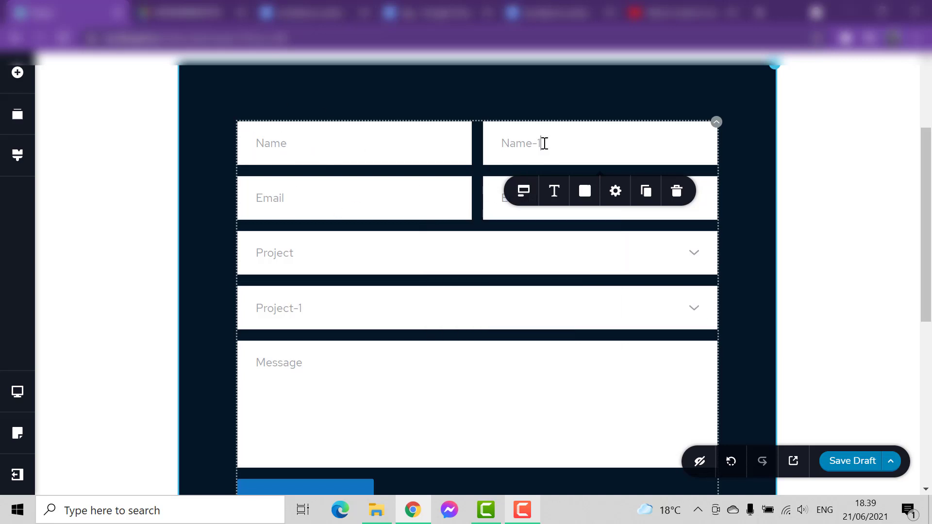
{"action": "left_click_drag", "start_coordinate": [543, 143], "coordinate": [438, 134]}
{"action": "type", "text": "Company Name"}
{"action": "left_click", "coordinate": [533, 195]}
{"action": "left_click", "coordinate": [353, 158]}
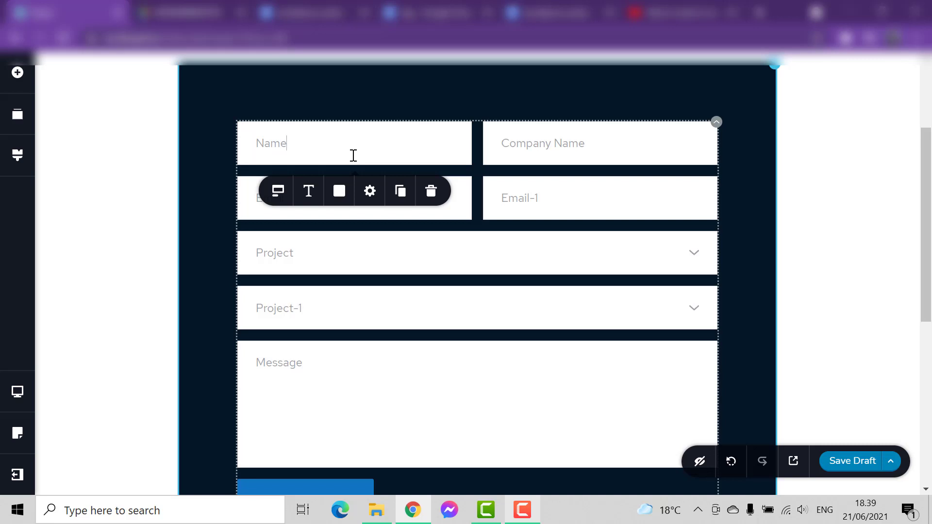
Replace the duplicated Email field's label with "Employee Number".
{"action": "left_click", "coordinate": [276, 198]}
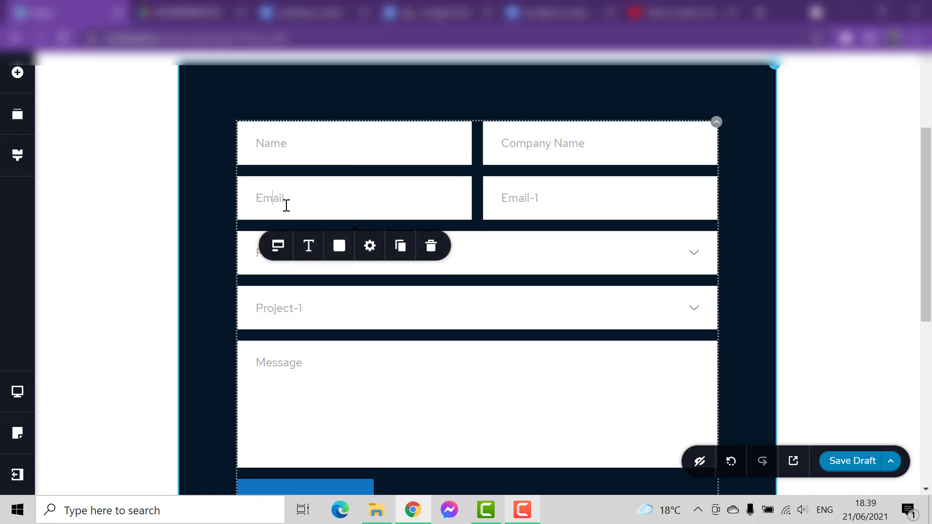
{"action": "left_click", "coordinate": [542, 199]}
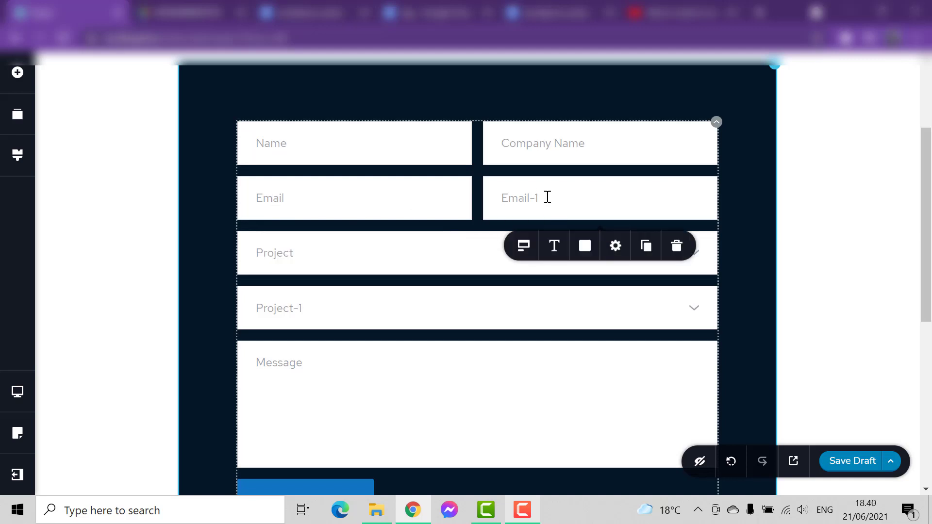
{"action": "left_click_drag", "start_coordinate": [547, 197], "coordinate": [496, 193]}
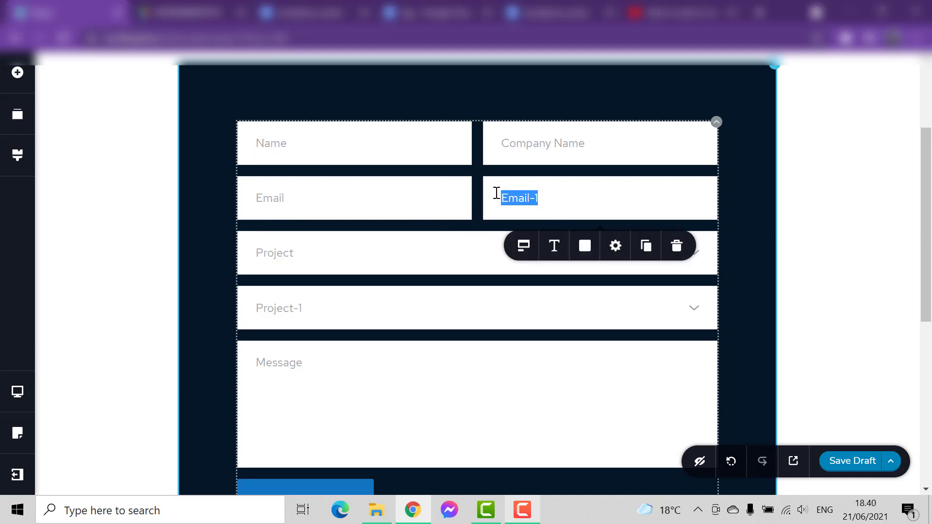
{"action": "type", "text": "Employee Number"}
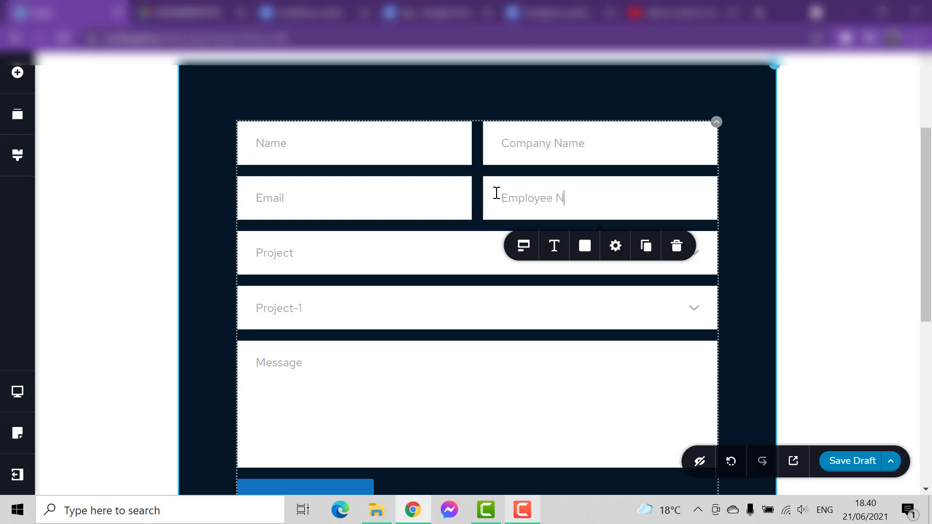
Compare the Email and Employee Number fields and change the Employee Number field's type to Number.
{"action": "left_click", "coordinate": [524, 246]}
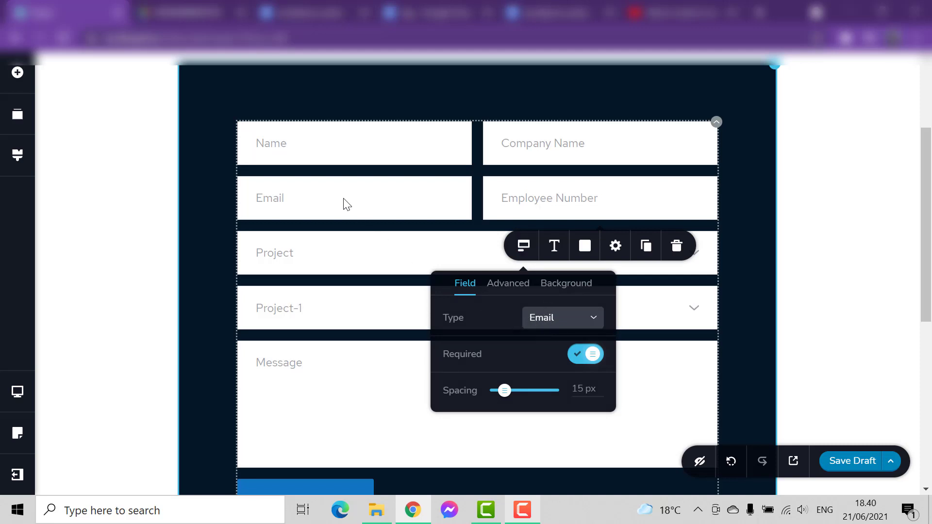
{"action": "left_click", "coordinate": [298, 208]}
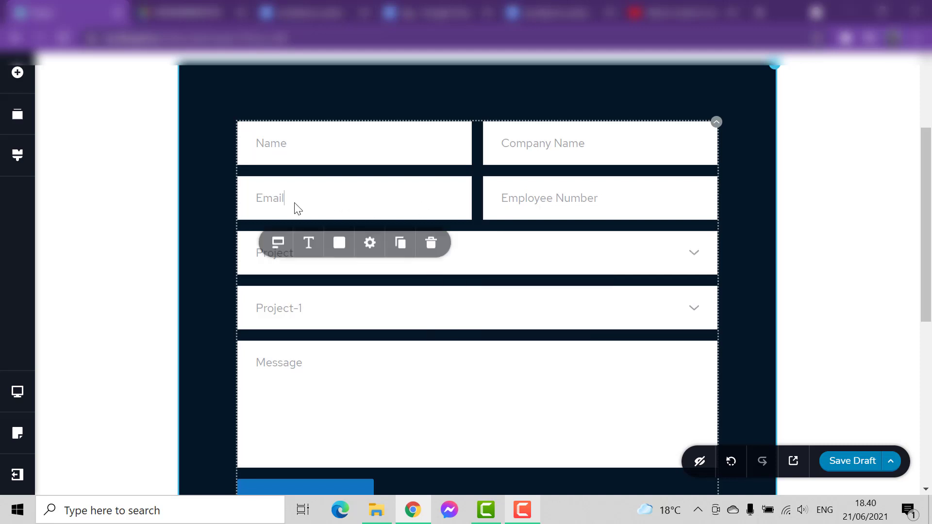
{"action": "left_click", "coordinate": [533, 203]}
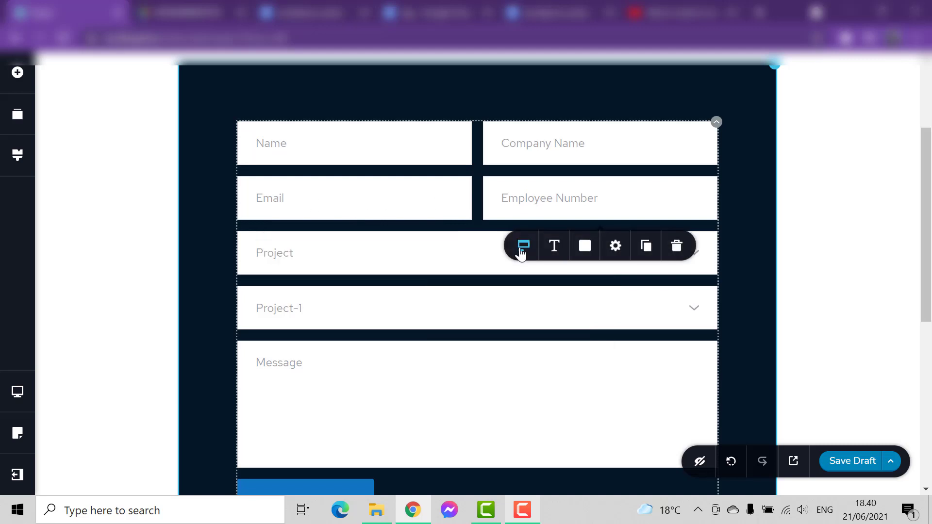
{"action": "left_click", "coordinate": [522, 250]}
{"action": "scroll", "coordinate": [550, 333], "scroll_direction": "down", "scroll_amount": 2}
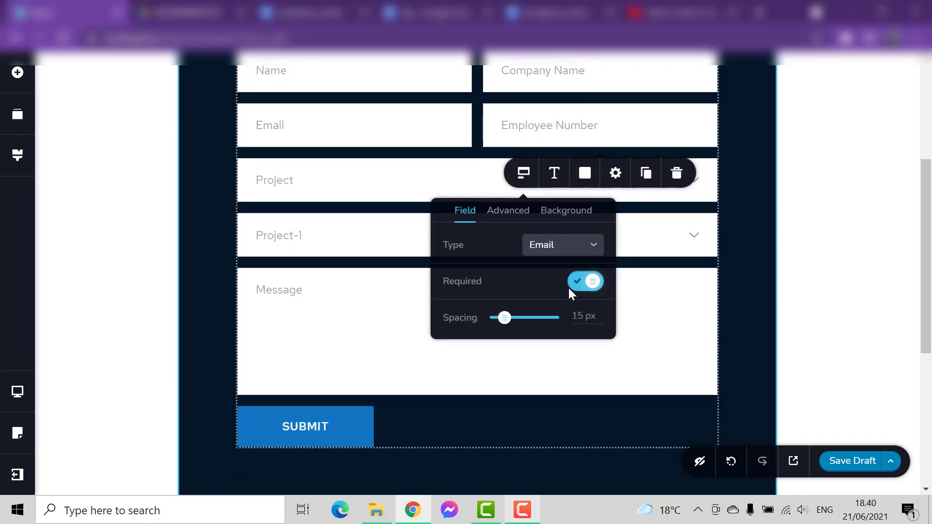
{"action": "left_click", "coordinate": [567, 245]}
{"action": "scroll", "coordinate": [555, 296], "scroll_direction": "down", "scroll_amount": 2}
{"action": "scroll", "coordinate": [555, 294], "scroll_direction": "up", "scroll_amount": 2}
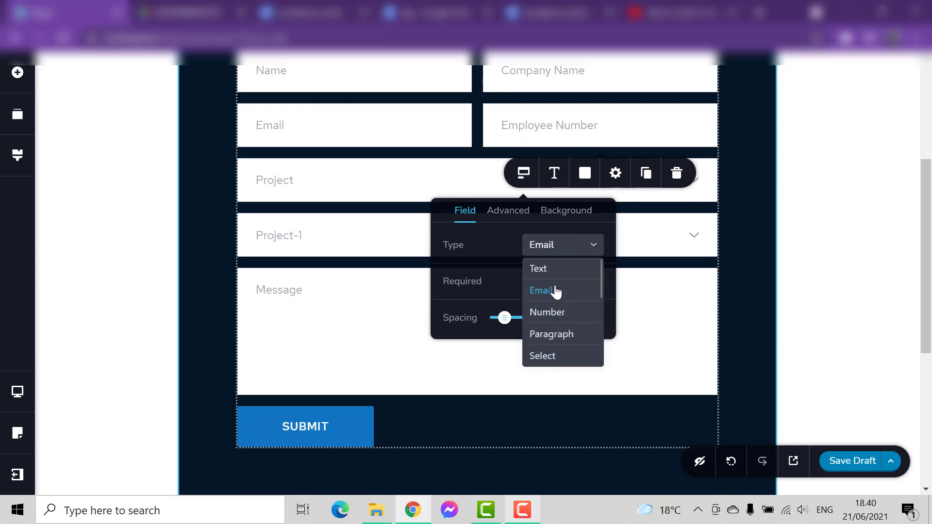
{"action": "left_click", "coordinate": [548, 312]}
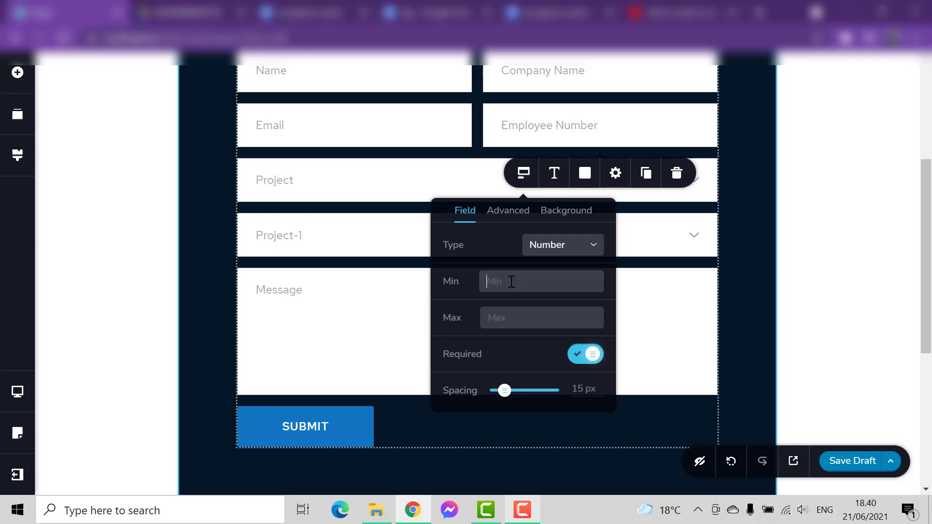
Set the Employee Number field's minimum to 10 and its maximum to 200.
{"action": "type", "text": "10"}
{"action": "type", "text": "00"}
{"action": "scroll", "coordinate": [523, 298], "scroll_direction": "down", "scroll_amount": 3}
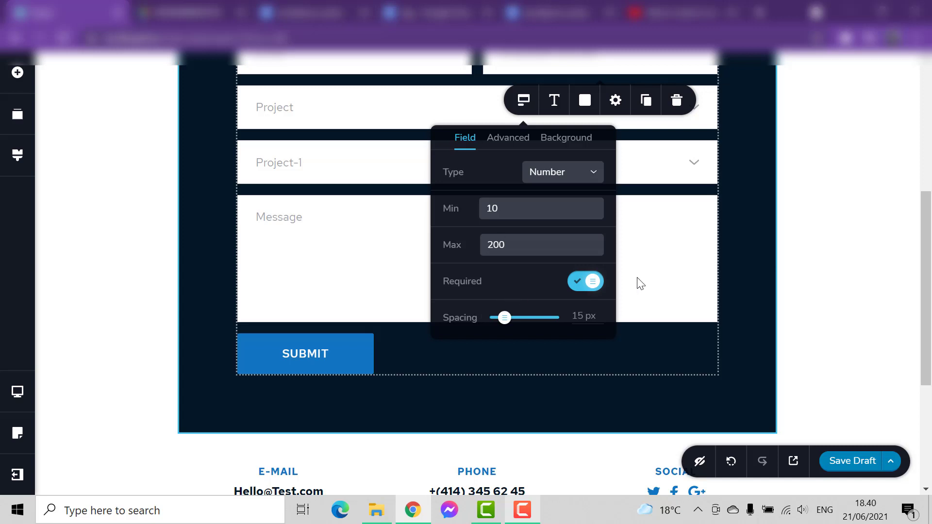
{"action": "scroll", "coordinate": [573, 285], "scroll_direction": "down", "scroll_amount": 3}
{"action": "scroll", "coordinate": [574, 291], "scroll_direction": "up", "scroll_amount": 5}
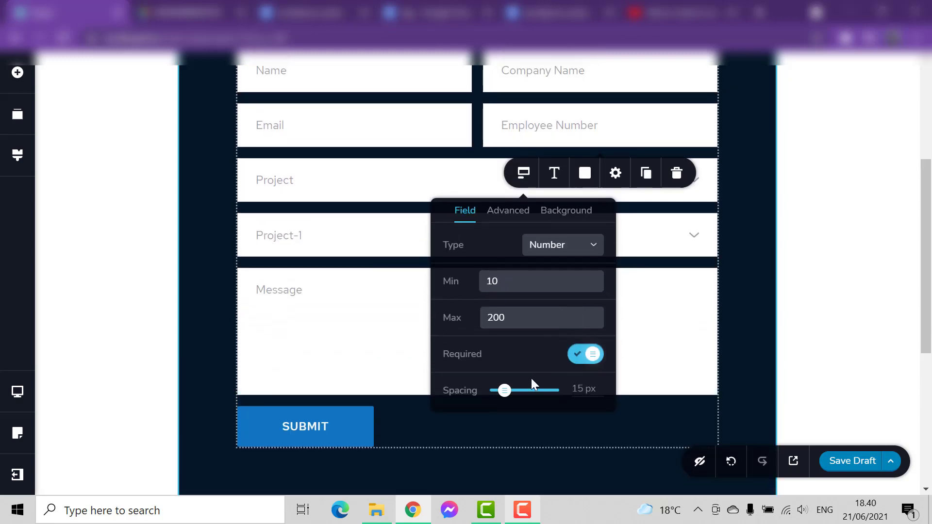
Try spacings of 10 px, 37 px and 9 px between the form fields, ending slightly tighter than 9 px.
{"action": "left_click_drag", "start_coordinate": [508, 401], "coordinate": [504, 392]}
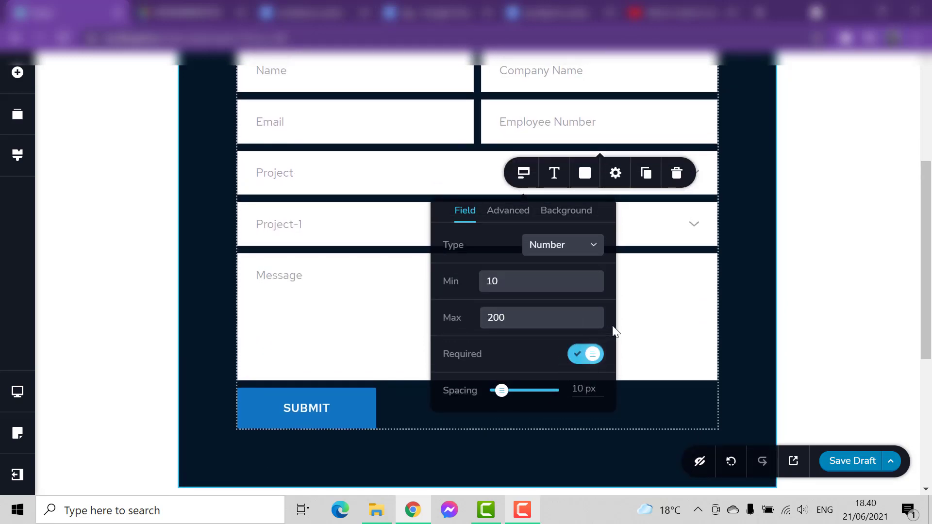
{"action": "scroll", "coordinate": [613, 326], "scroll_direction": "up", "scroll_amount": 2}
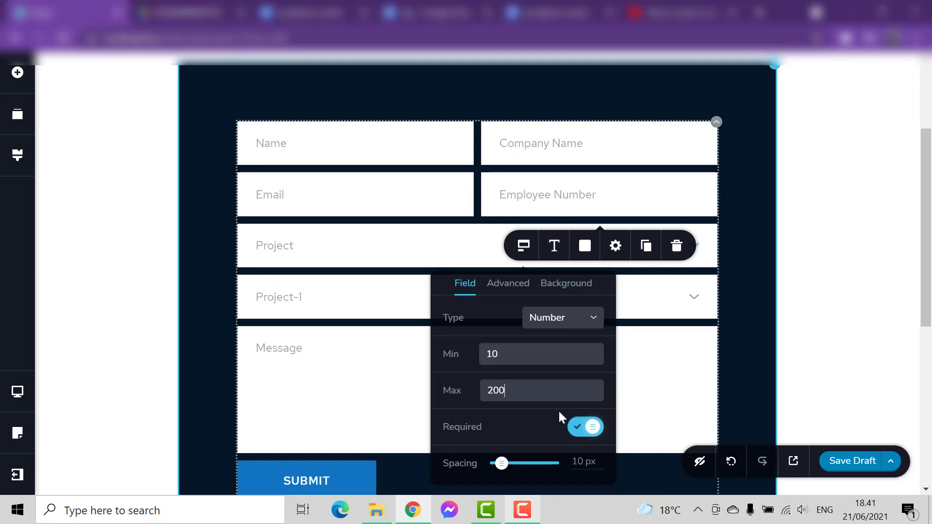
{"action": "scroll", "coordinate": [557, 410], "scroll_direction": "down", "scroll_amount": 3}
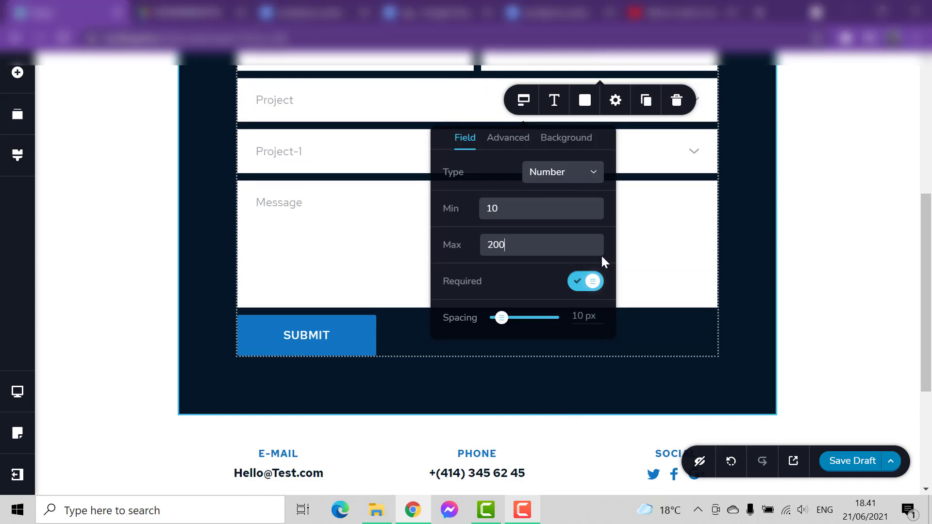
{"action": "left_click_drag", "start_coordinate": [501, 318], "coordinate": [516, 316]}
{"action": "scroll", "coordinate": [386, 246], "scroll_direction": "up", "scroll_amount": 3}
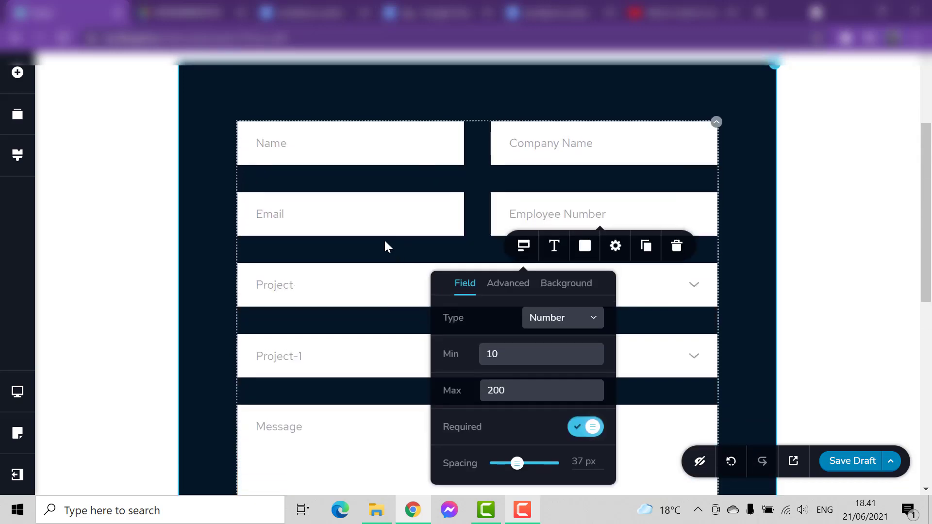
{"action": "scroll", "coordinate": [343, 238], "scroll_direction": "down", "scroll_amount": 2}
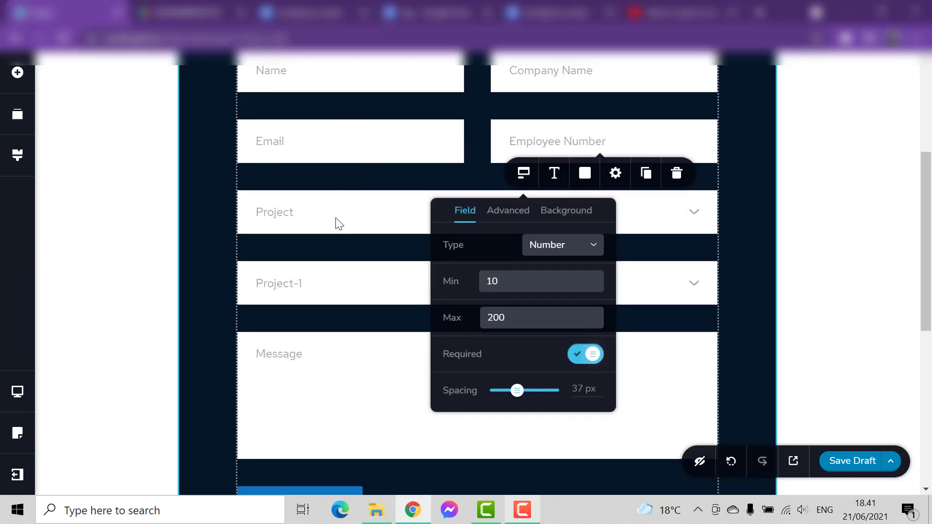
{"action": "left_click_drag", "start_coordinate": [525, 390], "coordinate": [501, 388]}
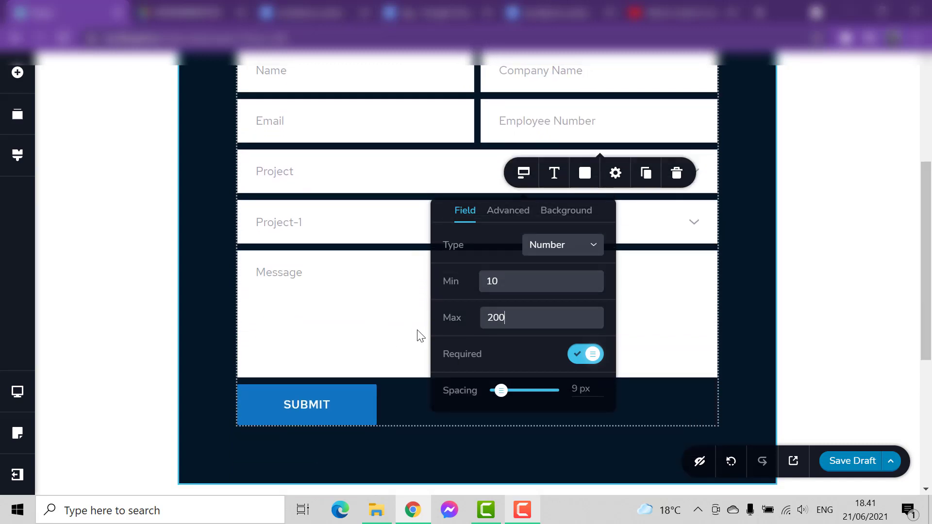
{"action": "left_click_drag", "start_coordinate": [502, 394], "coordinate": [499, 390]}
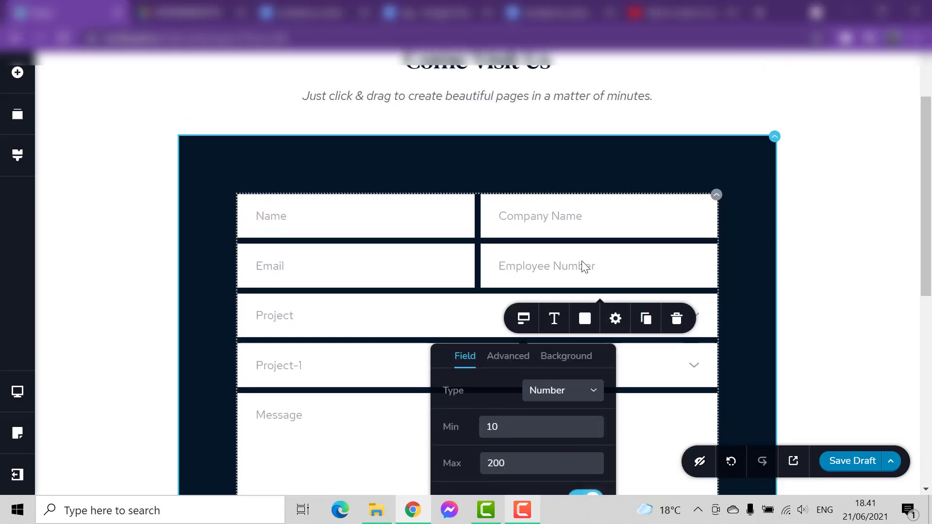
{"action": "left_click", "coordinate": [580, 262]}
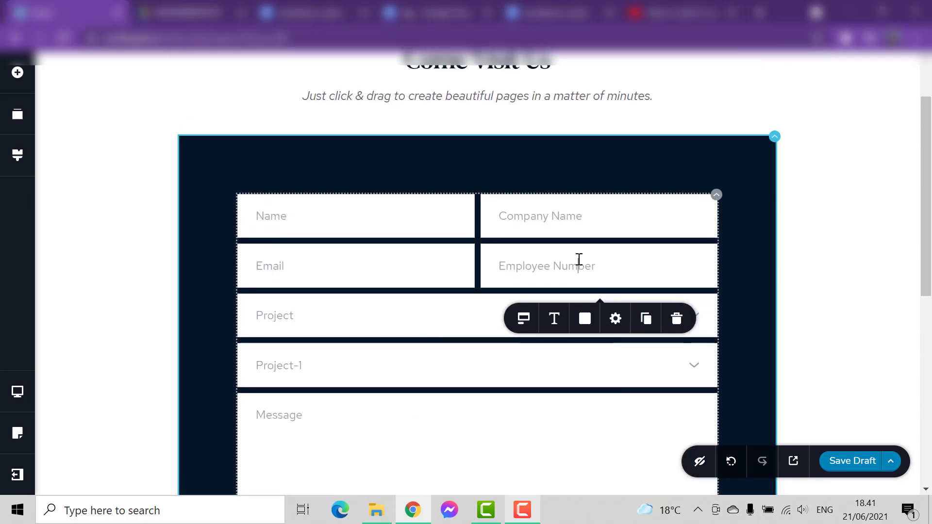
Open the Project dropdown's option list and review its entries down to the add-option row.
{"action": "left_click", "coordinate": [417, 318]}
{"action": "scroll", "coordinate": [218, 350], "scroll_direction": "down", "scroll_amount": 2}
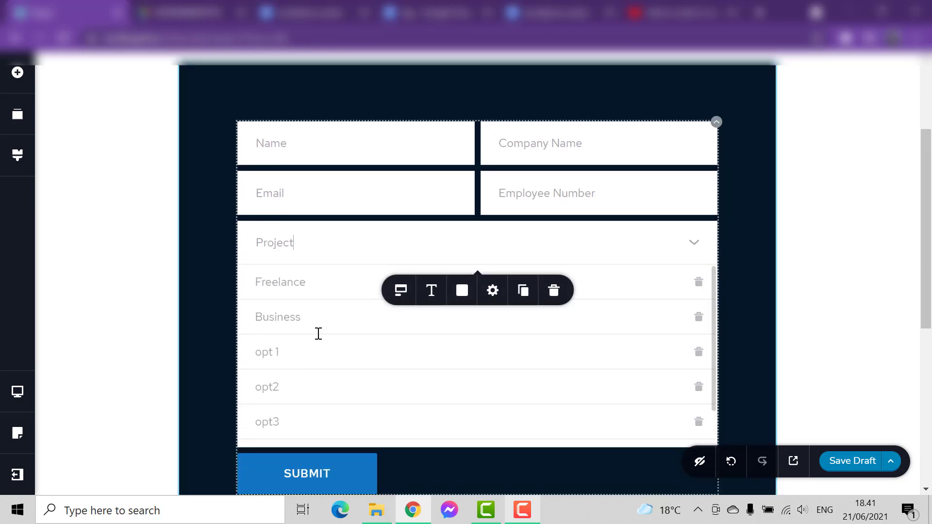
{"action": "scroll", "coordinate": [317, 329], "scroll_direction": "down", "scroll_amount": 1}
{"action": "scroll", "coordinate": [317, 328], "scroll_direction": "down", "scroll_amount": 1}
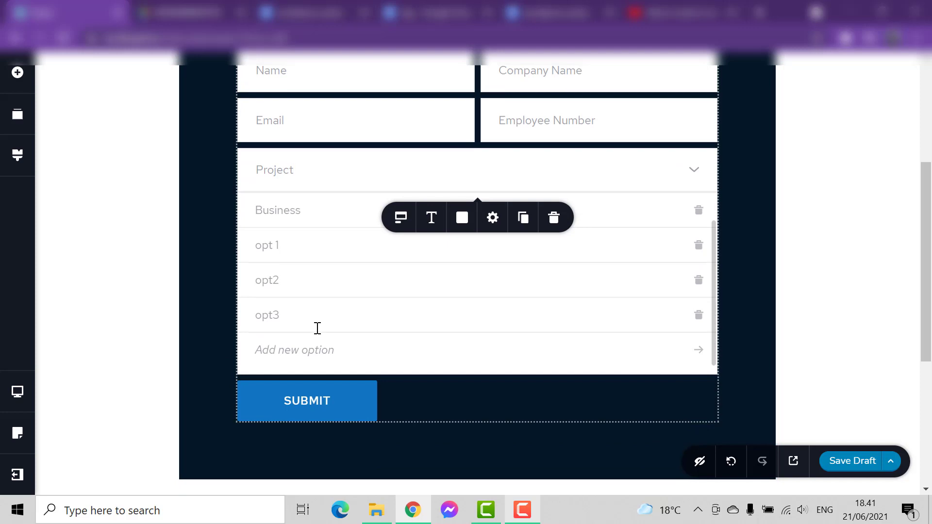
{"action": "scroll", "coordinate": [316, 256], "scroll_direction": "up", "scroll_amount": 3}
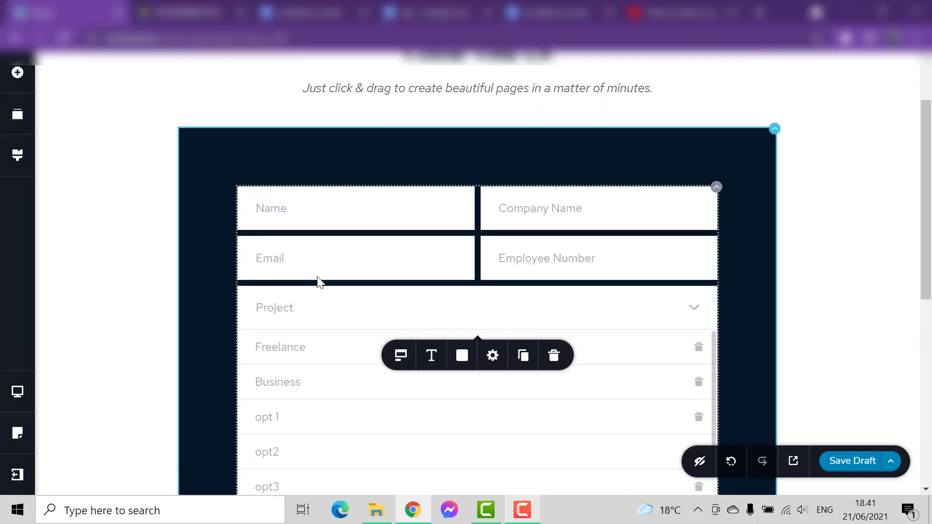
{"action": "scroll", "coordinate": [318, 280], "scroll_direction": "down", "scroll_amount": 2}
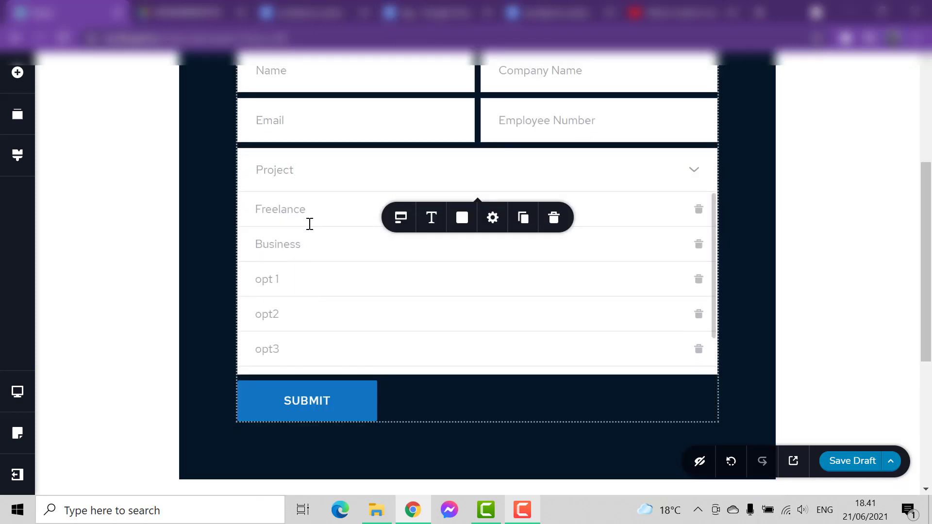
{"action": "left_click", "coordinate": [299, 252]}
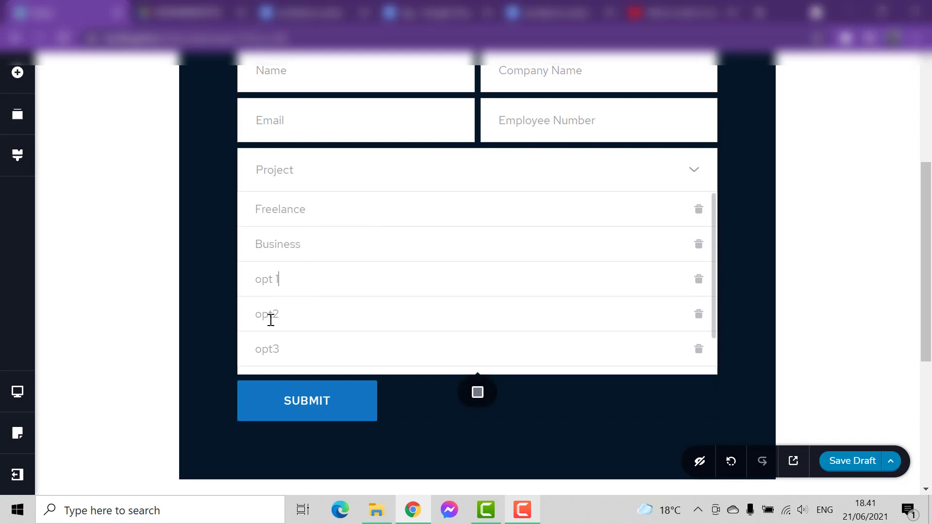
Go through the opt entries in the Project dropdown, close its list, and inspect the Project-1 dropdown's options.
{"action": "left_click", "coordinate": [270, 320]}
{"action": "left_click", "coordinate": [272, 274]}
{"action": "key", "text": "BackSpace"}
{"action": "left_click", "coordinate": [225, 280]}
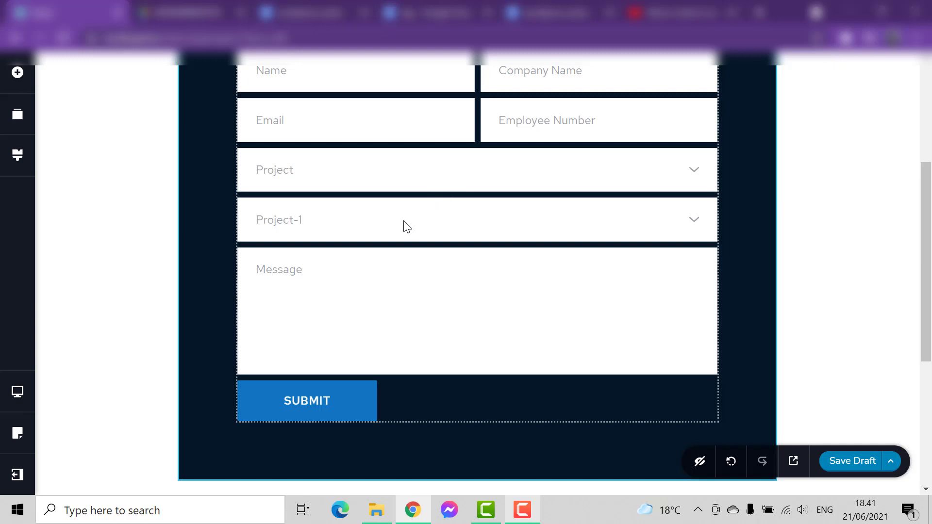
{"action": "left_click", "coordinate": [366, 228]}
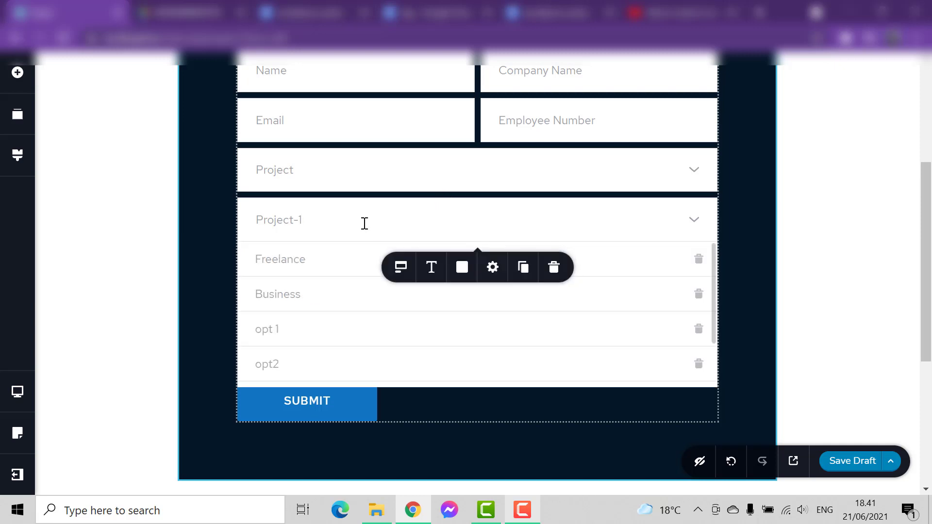
{"action": "left_click", "coordinate": [179, 250]}
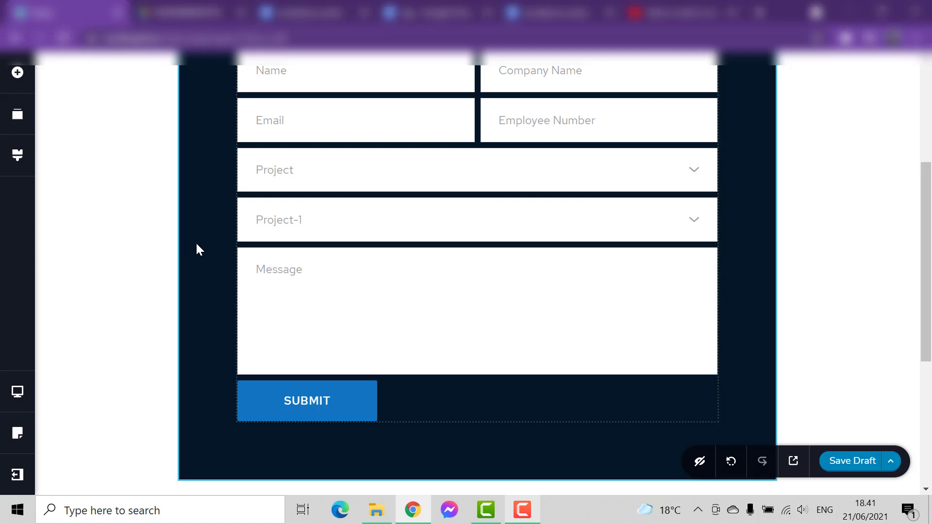
Review the available field types for the Project-1 field and set its type to Url.
{"action": "left_click", "coordinate": [289, 224]}
{"action": "left_click", "coordinate": [400, 266]}
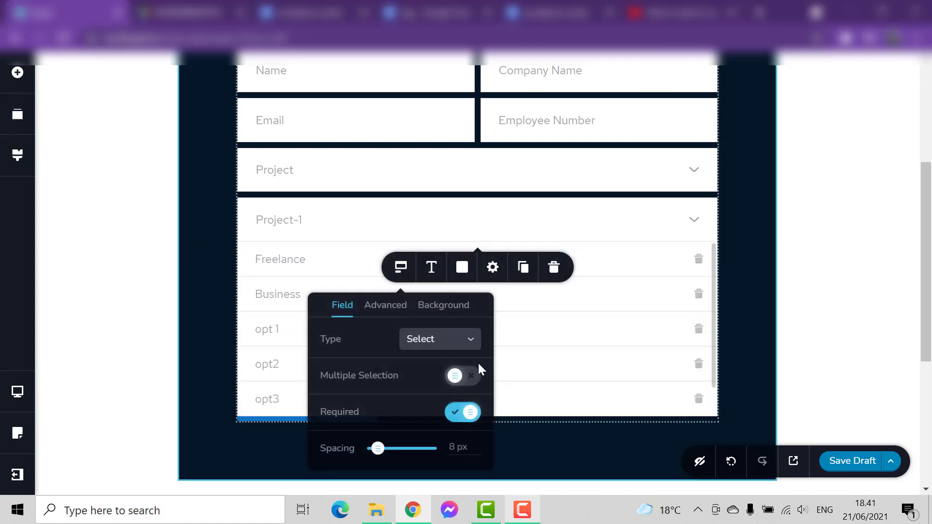
{"action": "scroll", "coordinate": [478, 362], "scroll_direction": "down", "scroll_amount": 2}
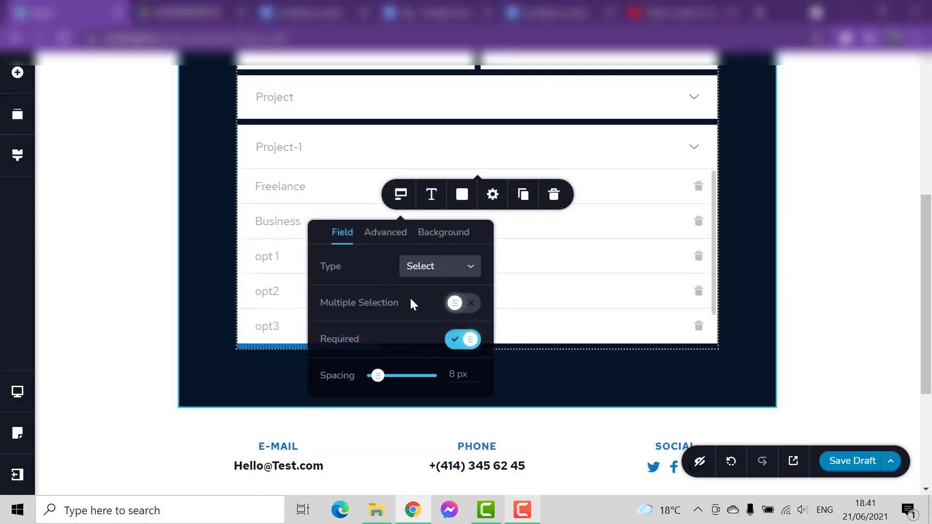
{"action": "left_click", "coordinate": [453, 266]}
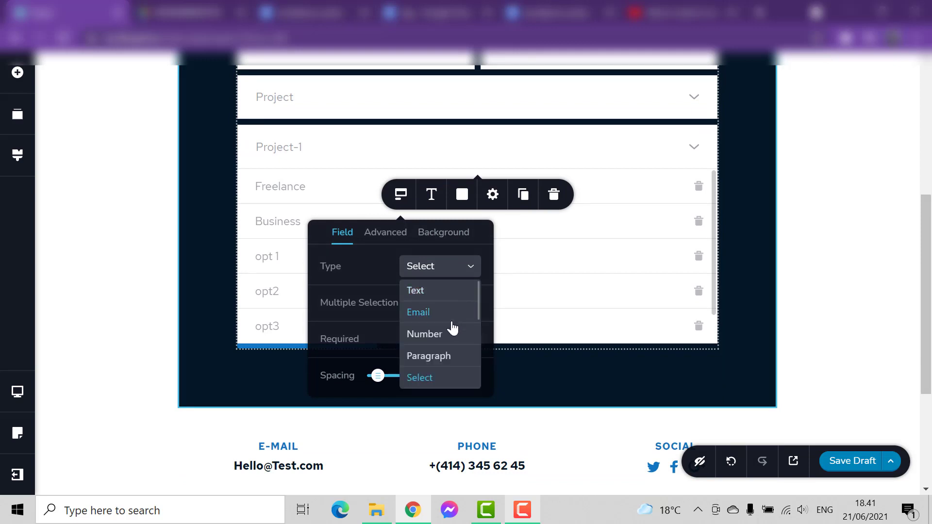
{"action": "scroll", "coordinate": [443, 356], "scroll_direction": "down", "scroll_amount": 3}
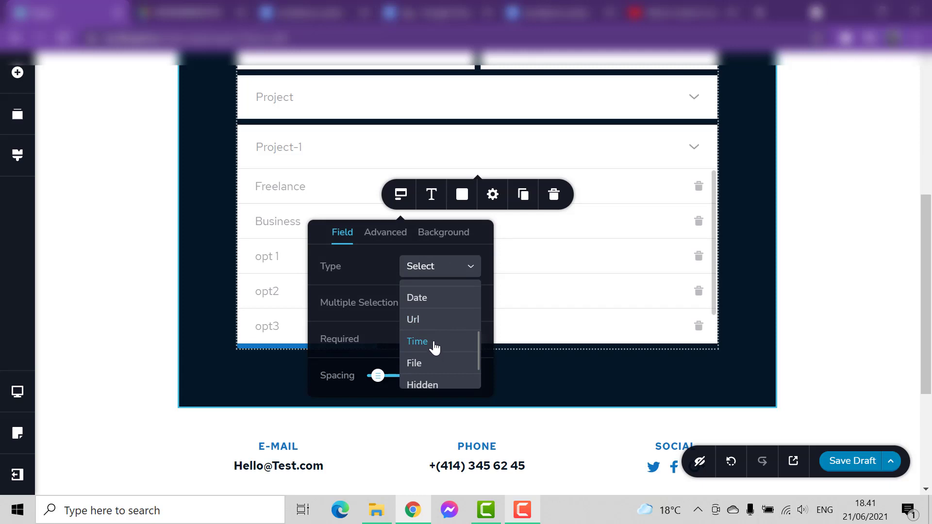
{"action": "scroll", "coordinate": [440, 383], "scroll_direction": "down", "scroll_amount": 1}
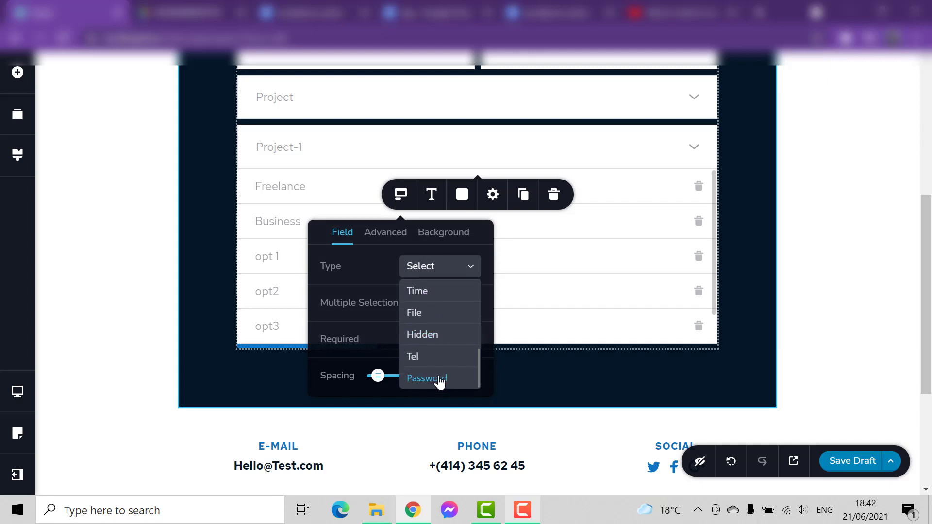
{"action": "scroll", "coordinate": [440, 381], "scroll_direction": "up", "scroll_amount": 2}
{"action": "scroll", "coordinate": [438, 377], "scroll_direction": "down", "scroll_amount": 1}
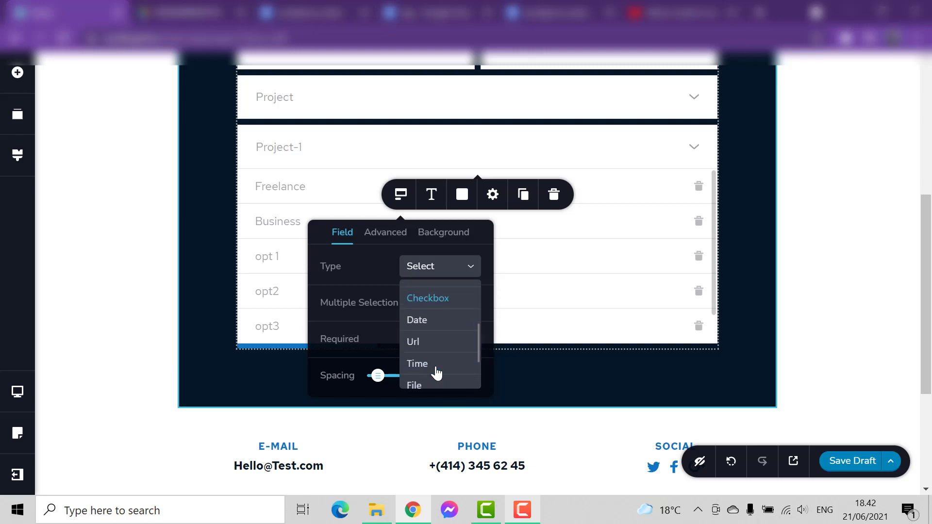
{"action": "scroll", "coordinate": [439, 347], "scroll_direction": "down", "scroll_amount": 1}
{"action": "scroll", "coordinate": [438, 345], "scroll_direction": "up", "scroll_amount": 1}
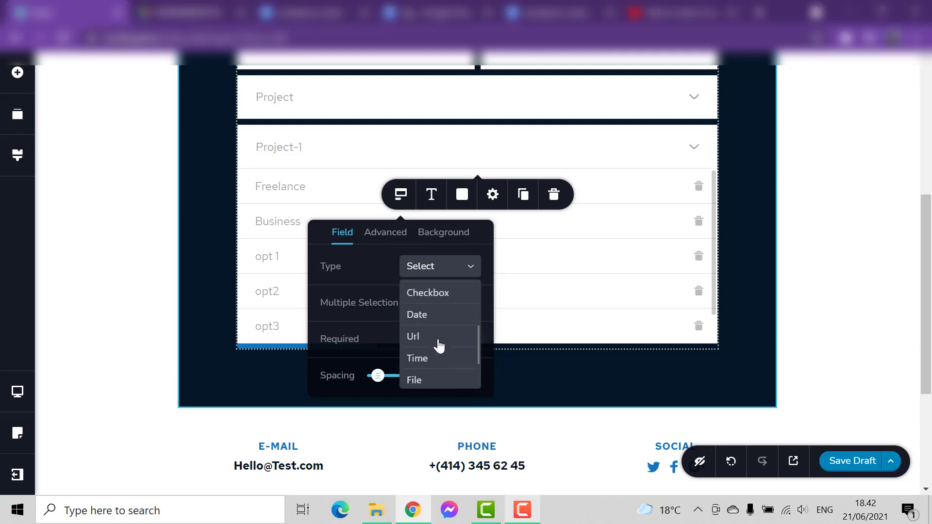
{"action": "left_click", "coordinate": [435, 343]}
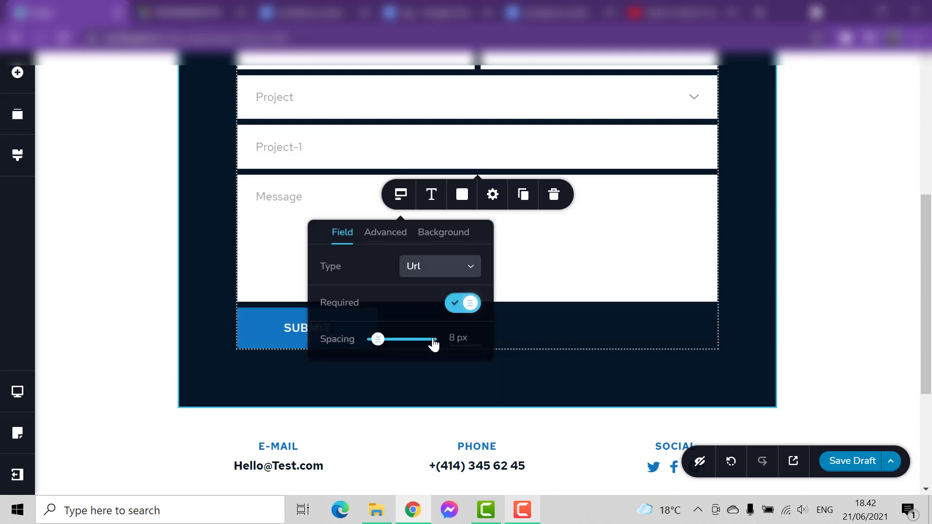
{"action": "left_click", "coordinate": [203, 261]}
Replace the Project-1 field's label with "Comapany website".
{"action": "left_click", "coordinate": [322, 145]}
{"action": "triple_click", "coordinate": [253, 146]}
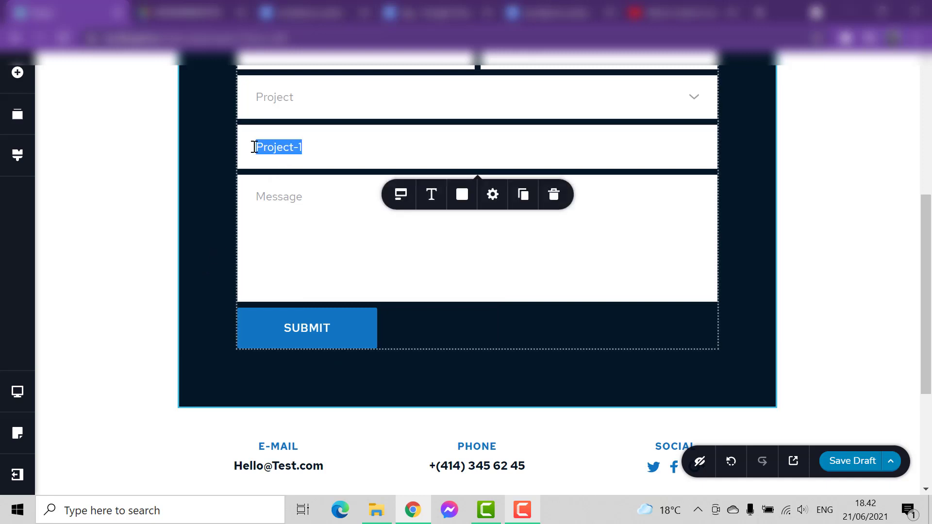
{"action": "type", "text": "Comapny"}
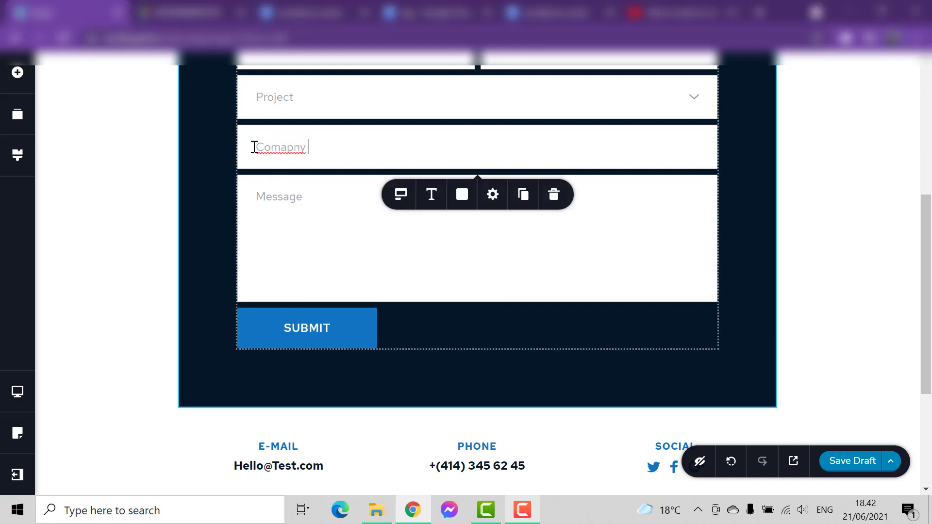
{"action": "key", "text": "BackSpace"}
{"action": "key", "text": "BackSpace"}
{"action": "key", "text": "BackSpace"}
{"action": "type", "text": "any website"}
Make the Comapany website field optional by turning off its Required setting.
{"action": "left_click", "coordinate": [400, 195]}
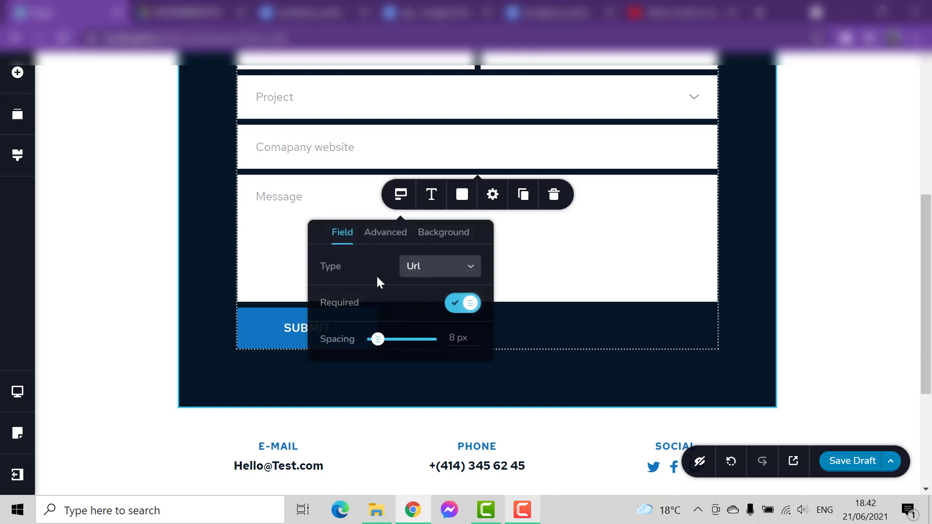
{"action": "scroll", "coordinate": [385, 306], "scroll_direction": "down", "scroll_amount": 2}
{"action": "scroll", "coordinate": [386, 296], "scroll_direction": "up", "scroll_amount": 2}
{"action": "left_click", "coordinate": [460, 305]}
{"action": "left_click", "coordinate": [260, 267]}
Turn off the Required setting for the Company Name field.
{"action": "scroll", "coordinate": [291, 267], "scroll_direction": "up", "scroll_amount": 3}
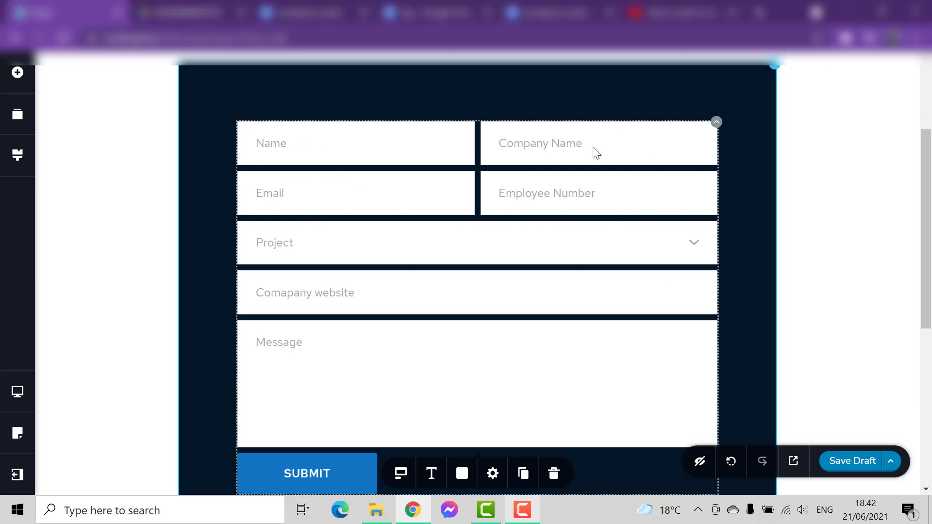
{"action": "scroll", "coordinate": [451, 262], "scroll_direction": "down", "scroll_amount": 2}
{"action": "left_click", "coordinate": [343, 214]}
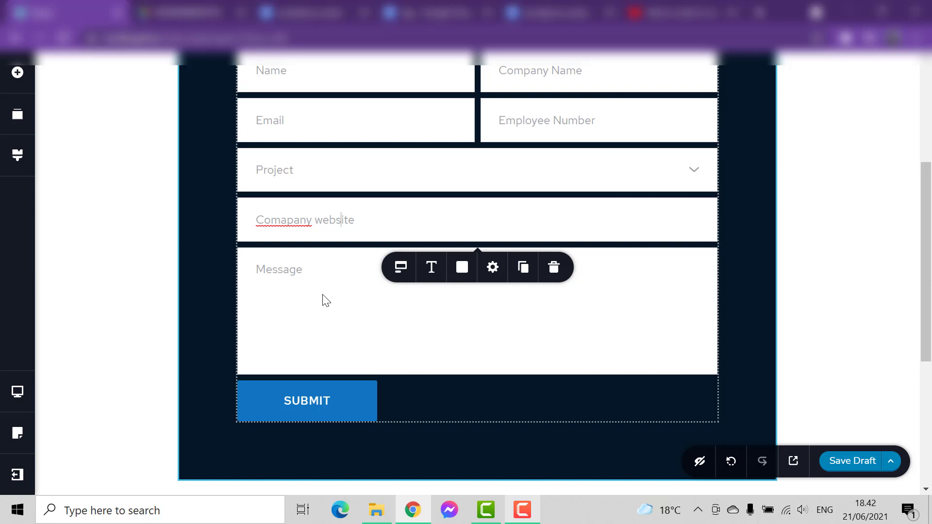
{"action": "scroll", "coordinate": [330, 256], "scroll_direction": "up", "scroll_amount": 1}
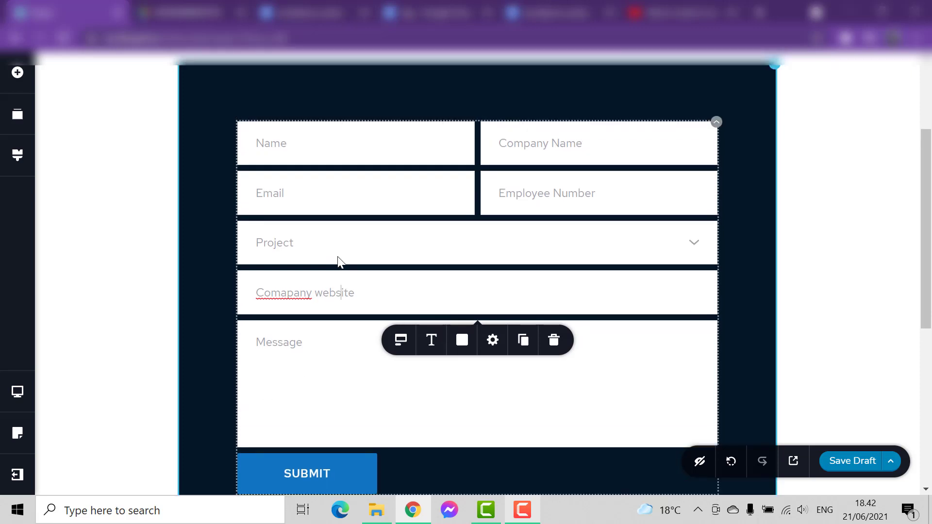
{"action": "left_click", "coordinate": [544, 145]}
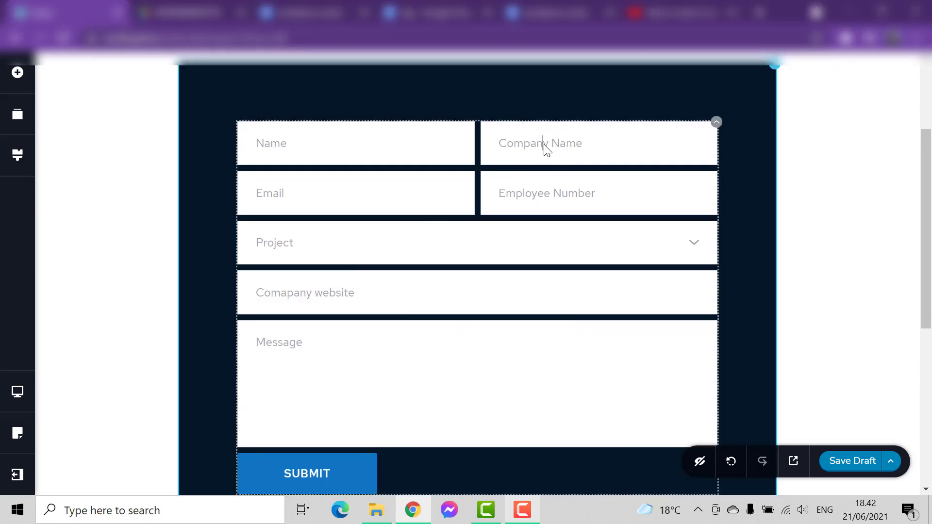
{"action": "left_click", "coordinate": [525, 196]}
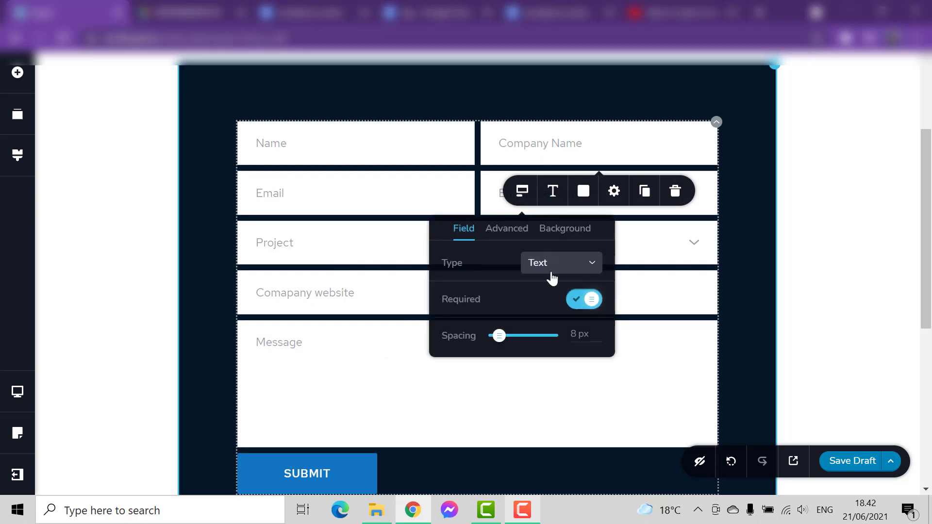
{"action": "left_click", "coordinate": [588, 299]}
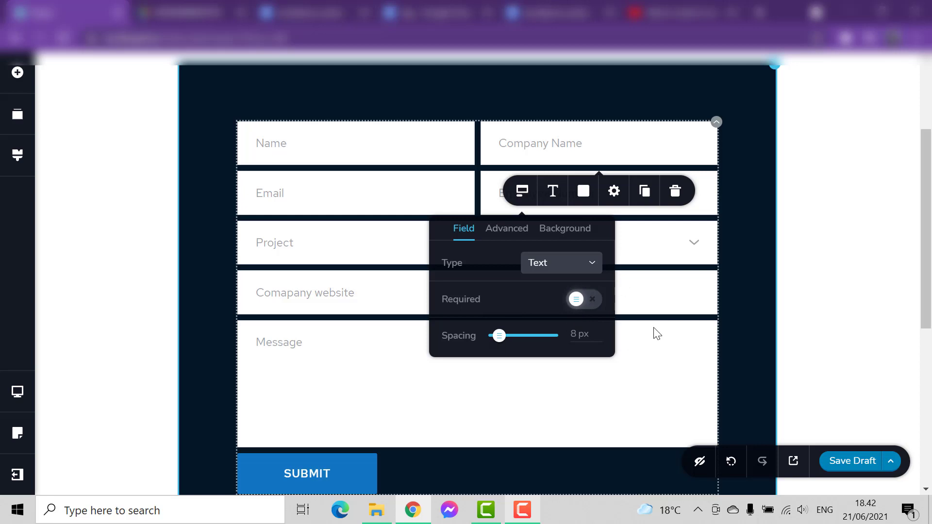
{"action": "left_click", "coordinate": [656, 348]}
{"action": "left_click", "coordinate": [453, 345]}
{"action": "scroll", "coordinate": [455, 347], "scroll_direction": "down", "scroll_amount": 3}
{"action": "scroll", "coordinate": [455, 344], "scroll_direction": "up", "scroll_amount": 3}
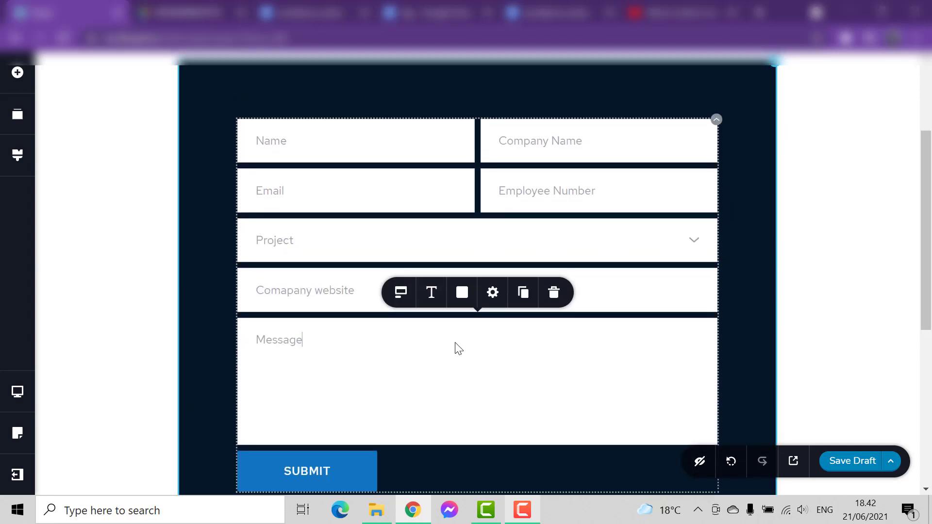
{"action": "scroll", "coordinate": [456, 342], "scroll_direction": "down", "scroll_amount": 6}
{"action": "scroll", "coordinate": [455, 339], "scroll_direction": "up", "scroll_amount": 3}
{"action": "scroll", "coordinate": [453, 332], "scroll_direction": "up", "scroll_amount": 4}
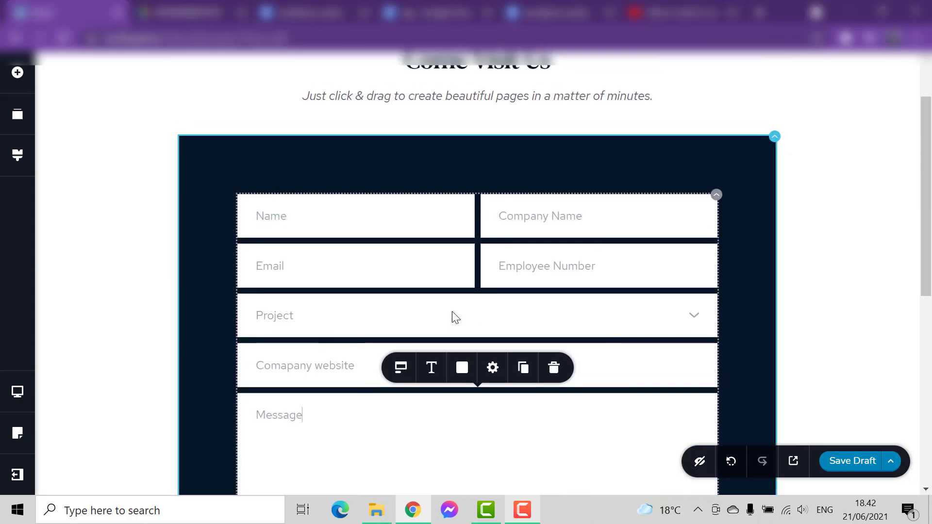
{"action": "left_click", "coordinate": [335, 213]}
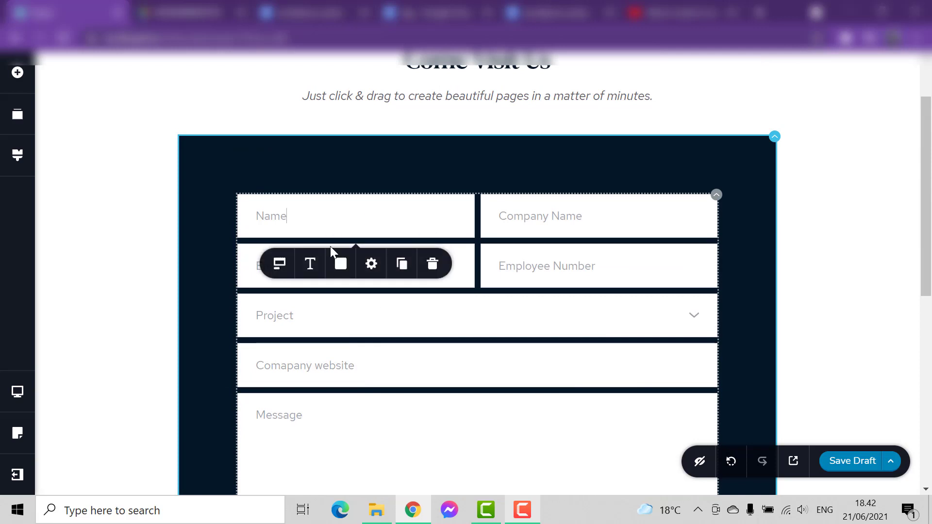
Open the styling settings of the whole form and bring its padding and margin values into view.
{"action": "left_click", "coordinate": [716, 195]}
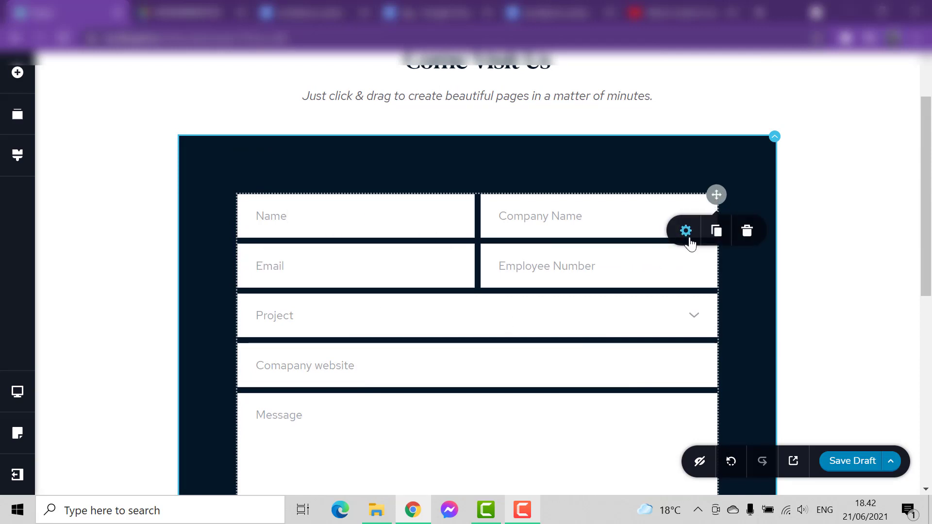
{"action": "left_click", "coordinate": [685, 233]}
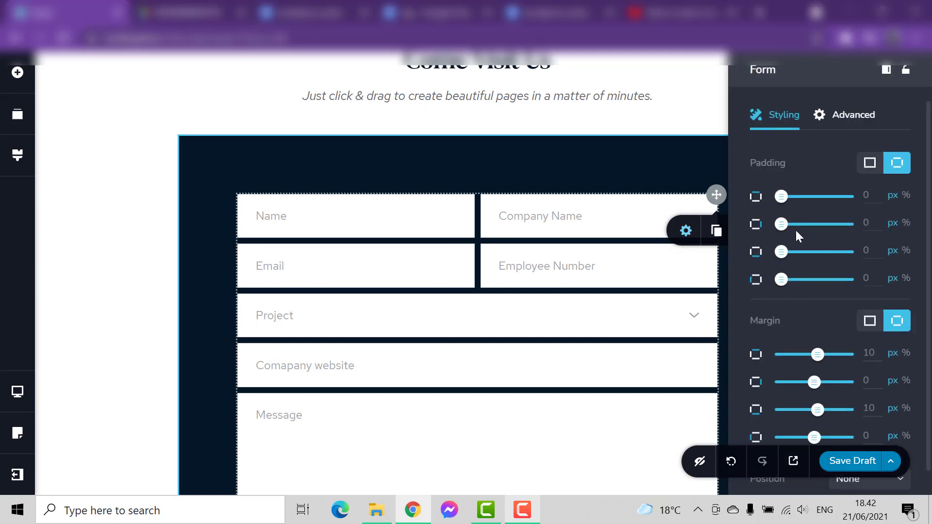
{"action": "scroll", "coordinate": [796, 229], "scroll_direction": "down", "scroll_amount": 1}
Try a top padding of 55 px on the form and check its effect down to the submit button.
{"action": "left_click_drag", "start_coordinate": [780, 174], "coordinate": [817, 173]}
{"action": "scroll", "coordinate": [406, 250], "scroll_direction": "down", "scroll_amount": 7}
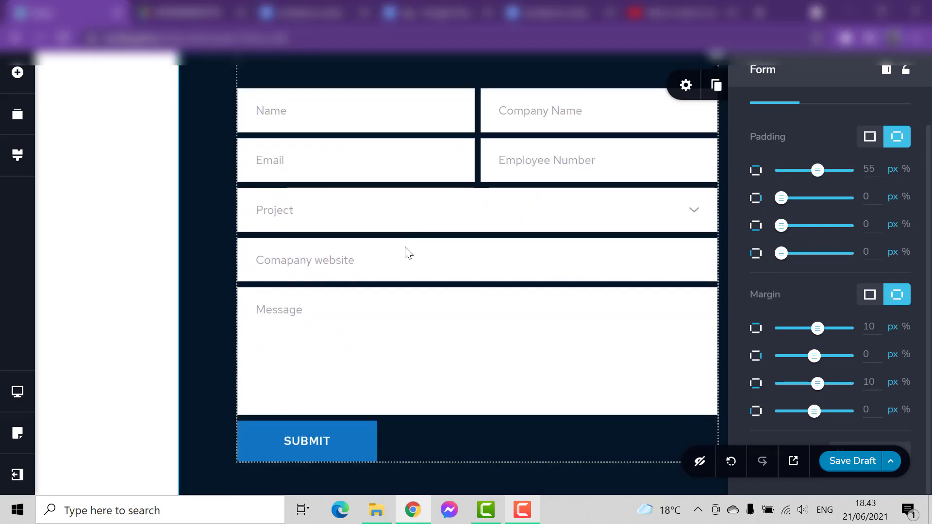
{"action": "scroll", "coordinate": [405, 250], "scroll_direction": "up", "scroll_amount": 6}
{"action": "scroll", "coordinate": [405, 250], "scroll_direction": "down", "scroll_amount": 3}
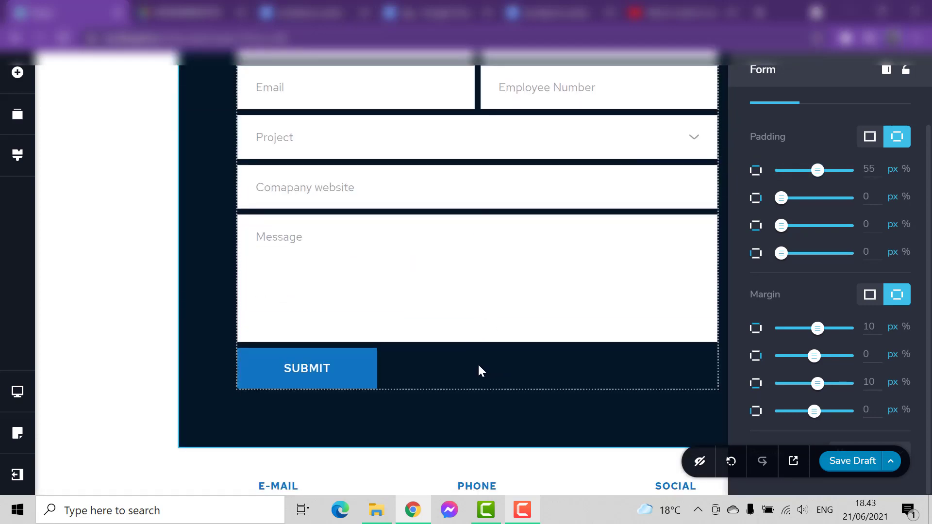
{"action": "scroll", "coordinate": [524, 339], "scroll_direction": "up", "scroll_amount": 2}
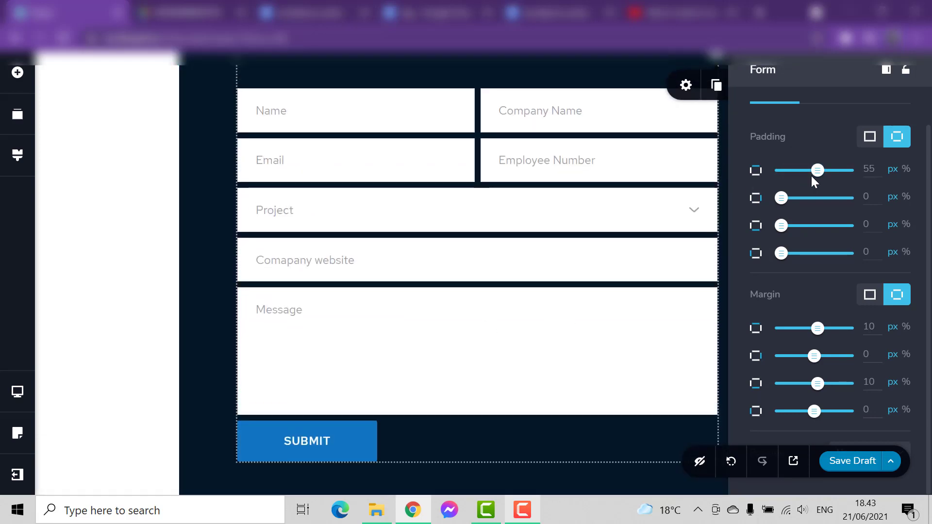
Reset the form's top padding to 0 px and try out the bottom padding, ending at 0 px.
{"action": "left_click_drag", "start_coordinate": [818, 172], "coordinate": [771, 167]}
{"action": "scroll", "coordinate": [495, 257], "scroll_direction": "up", "scroll_amount": 5}
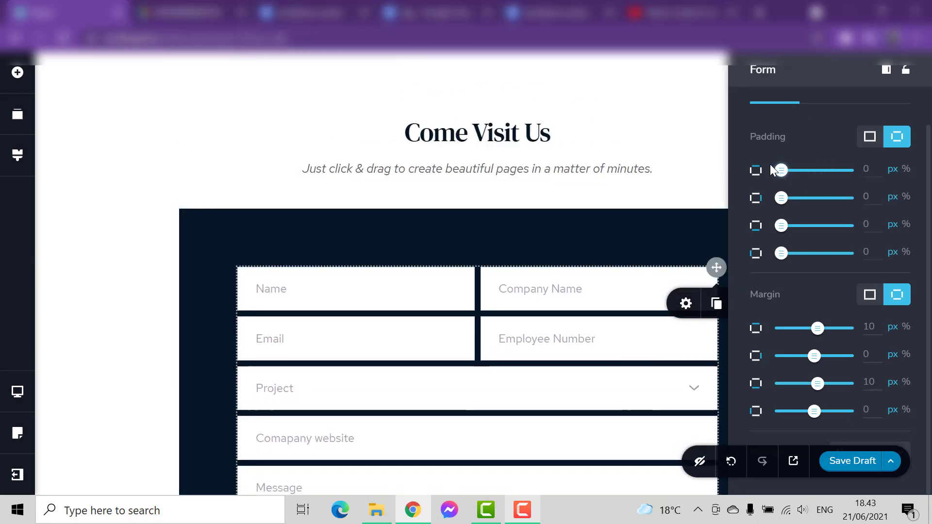
{"action": "mouse_move", "coordinate": [781, 226]}
{"action": "left_mouse_down"}
{"action": "mouse_move", "coordinate": [810, 226]}
{"action": "mouse_move", "coordinate": [801, 235]}
{"action": "mouse_move", "coordinate": [776, 226]}
{"action": "mouse_move", "coordinate": [831, 225]}
{"action": "mouse_move", "coordinate": [778, 223]}
{"action": "left_mouse_up"}
{"action": "scroll", "coordinate": [402, 293], "scroll_direction": "down", "scroll_amount": 5}
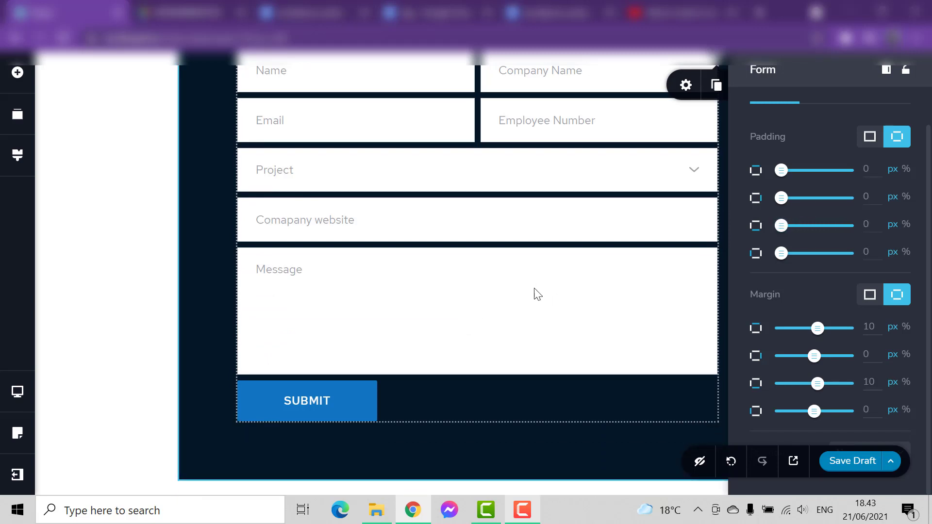
{"action": "scroll", "coordinate": [539, 291], "scroll_direction": "up", "scroll_amount": 2}
Set the form's margins to -9 px at the top, 14 px at the bottom and -15 px on the left.
{"action": "mouse_move", "coordinate": [817, 328]}
{"action": "left_mouse_down"}
{"action": "mouse_move", "coordinate": [809, 328]}
{"action": "mouse_move", "coordinate": [850, 329]}
{"action": "mouse_move", "coordinate": [767, 328]}
{"action": "mouse_move", "coordinate": [809, 331]}
{"action": "left_mouse_up"}
{"action": "scroll", "coordinate": [511, 305], "scroll_direction": "up", "scroll_amount": 3}
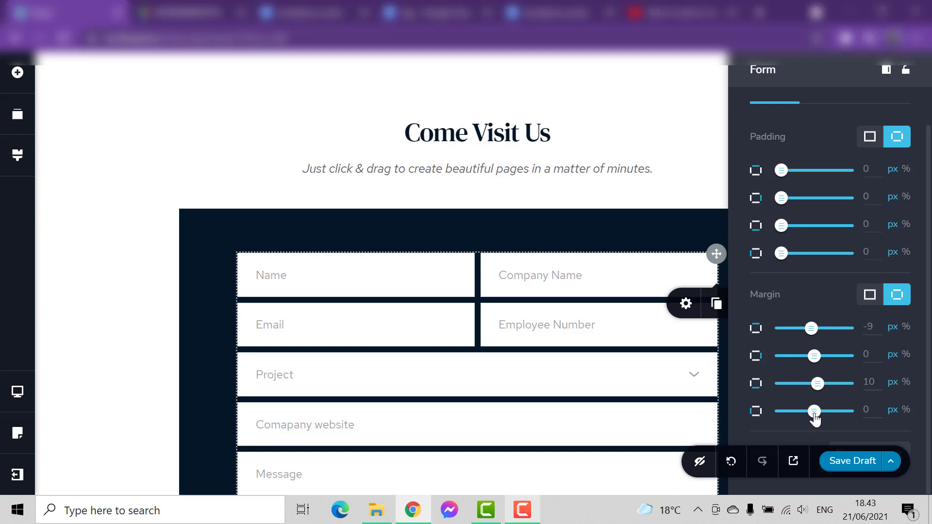
{"action": "left_click_drag", "start_coordinate": [820, 386], "coordinate": [809, 412]}
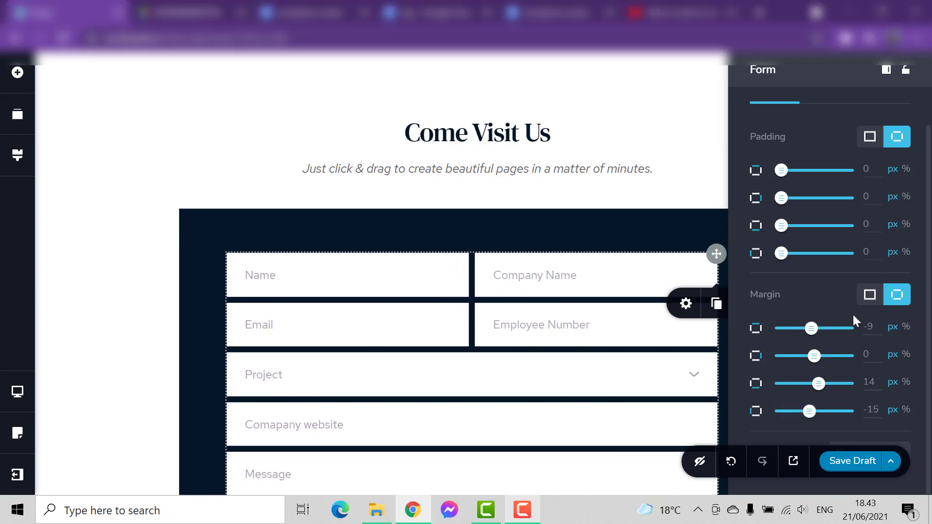
{"action": "left_click", "coordinate": [575, 229]}
{"action": "scroll", "coordinate": [574, 245], "scroll_direction": "down", "scroll_amount": 2}
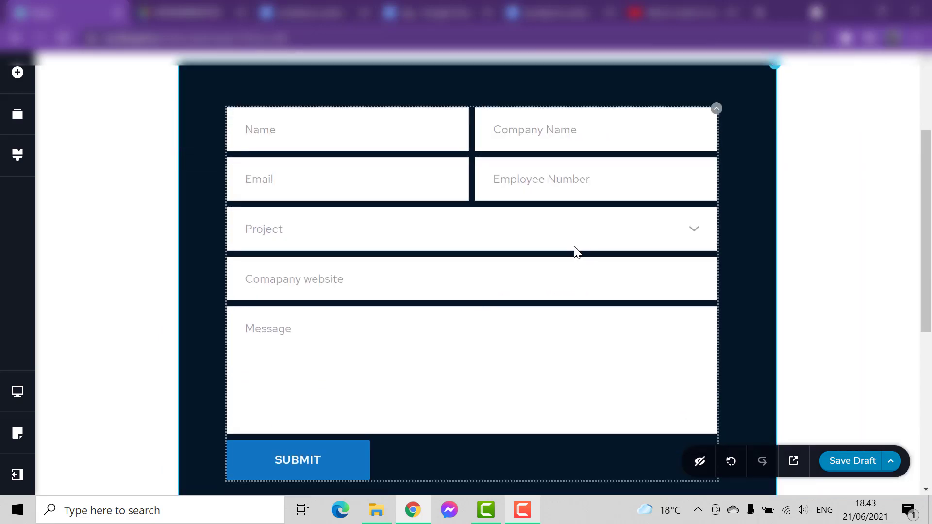
{"action": "scroll", "coordinate": [574, 246], "scroll_direction": "up", "scroll_amount": 1}
{"action": "left_click", "coordinate": [716, 182]}
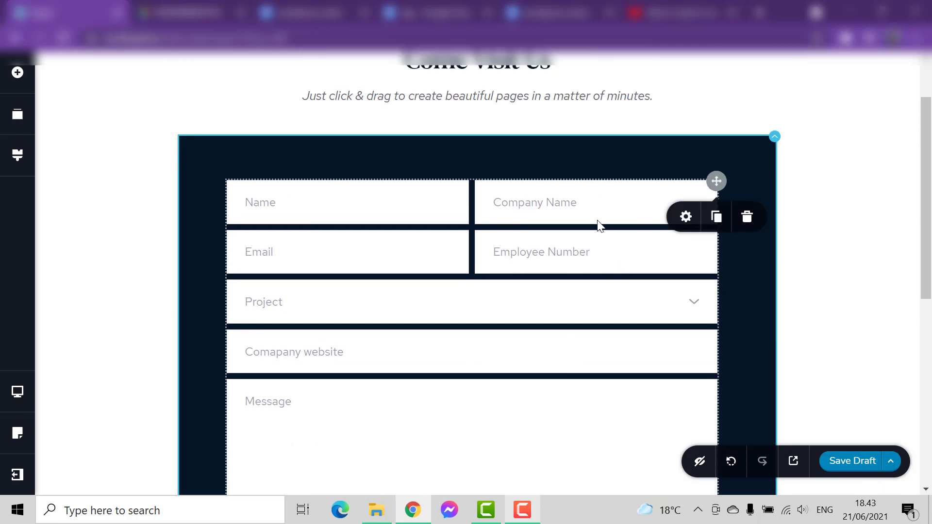
{"action": "scroll", "coordinate": [559, 236], "scroll_direction": "down", "scroll_amount": 1}
{"action": "left_click", "coordinate": [507, 270]}
{"action": "scroll", "coordinate": [509, 279], "scroll_direction": "down", "scroll_amount": 2}
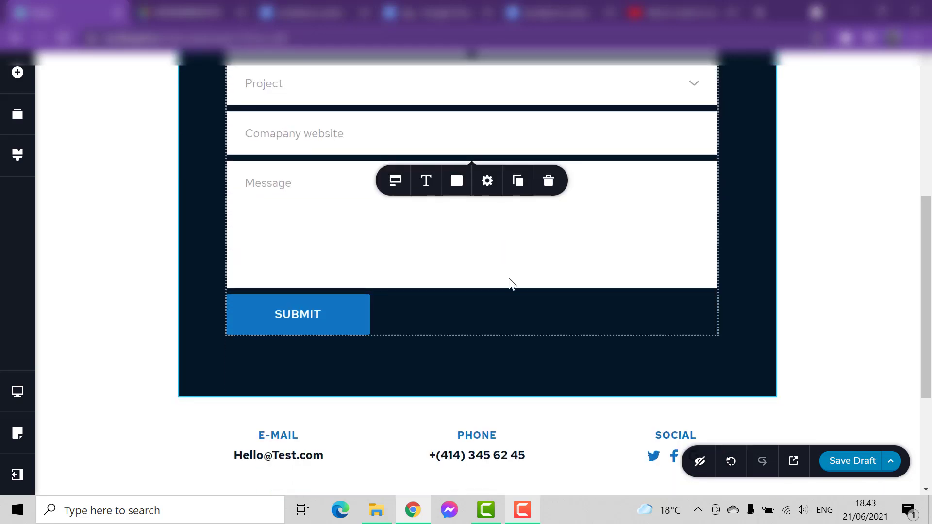
Add the outline bowl icon to the form's submit button.
{"action": "left_click", "coordinate": [302, 318]}
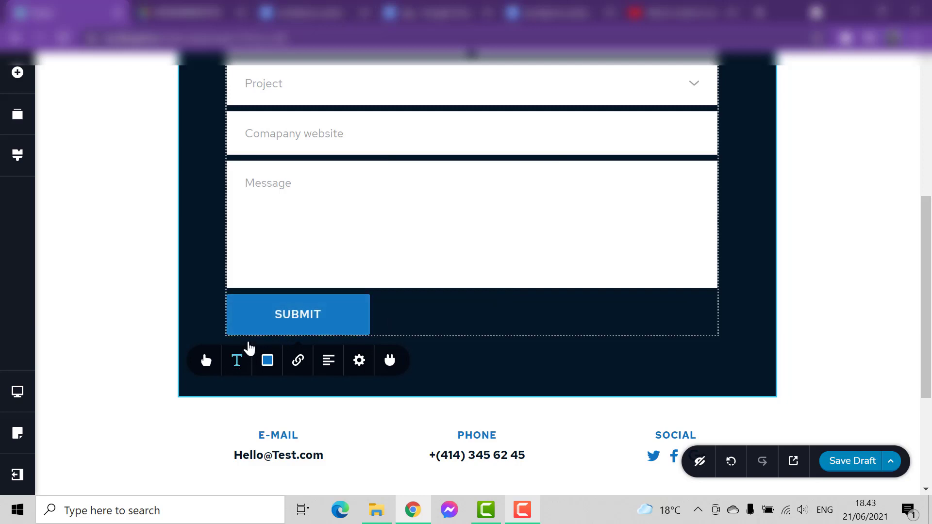
{"action": "left_click", "coordinate": [214, 370]}
{"action": "scroll", "coordinate": [209, 389], "scroll_direction": "down", "scroll_amount": 2}
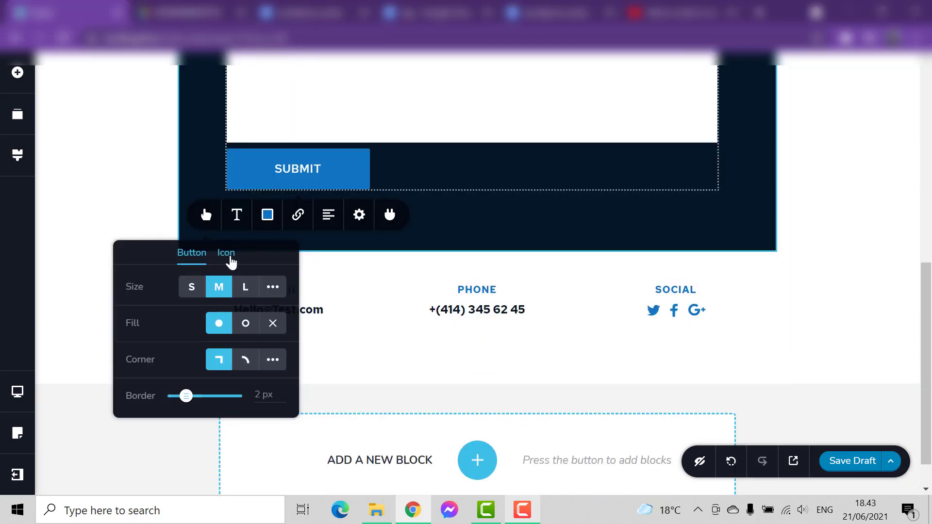
{"action": "left_click", "coordinate": [229, 254]}
{"action": "left_click", "coordinate": [268, 293]}
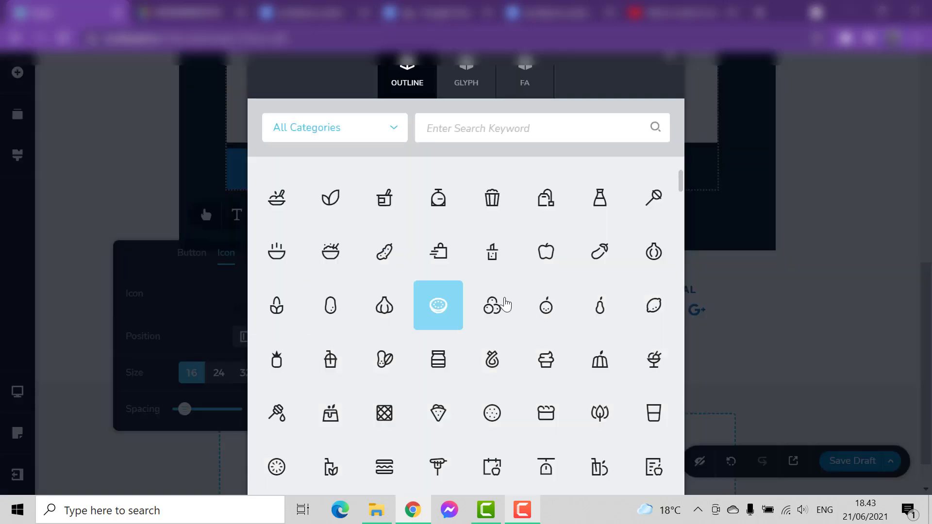
{"action": "left_click", "coordinate": [343, 264]}
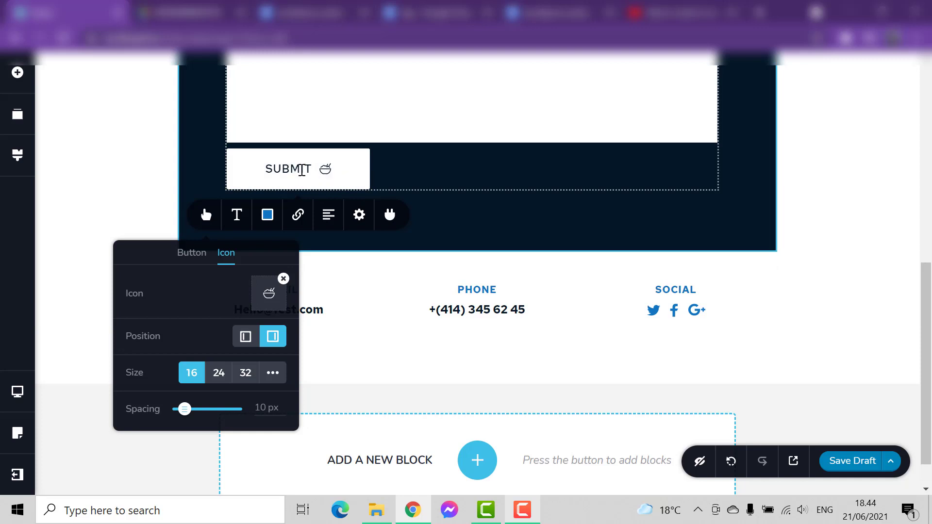
Set the submit button's icon spacing to 25 px and its custom icon size to 52 px.
{"action": "left_click", "coordinate": [311, 170]}
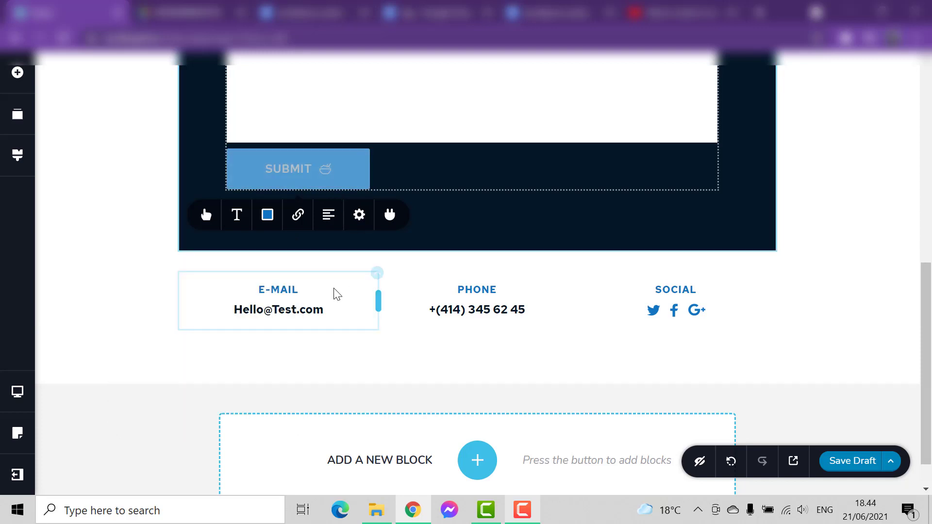
{"action": "left_click", "coordinate": [198, 224]}
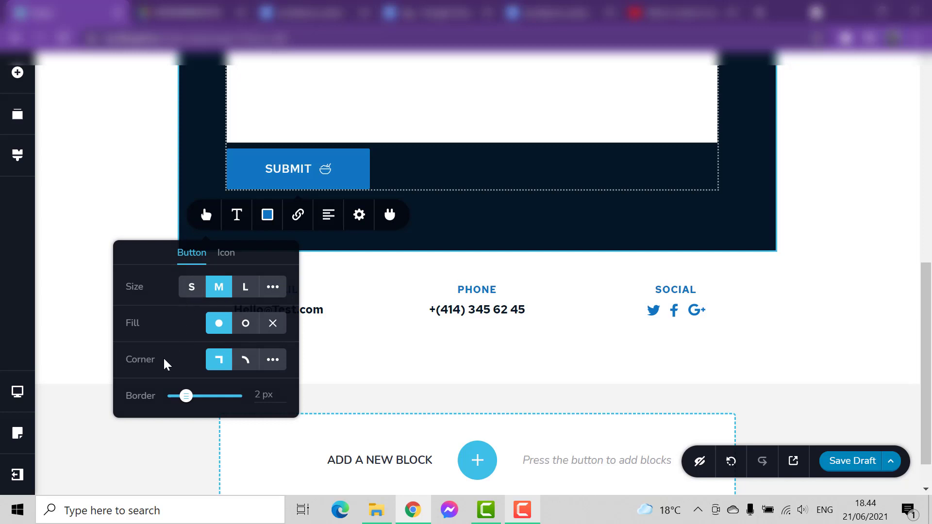
{"action": "left_click", "coordinate": [223, 261]}
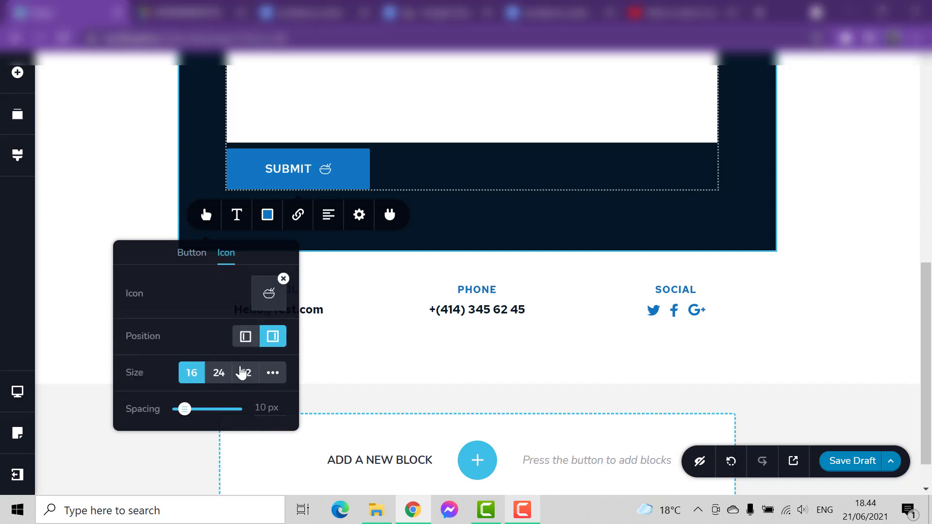
{"action": "left_click", "coordinate": [244, 377]}
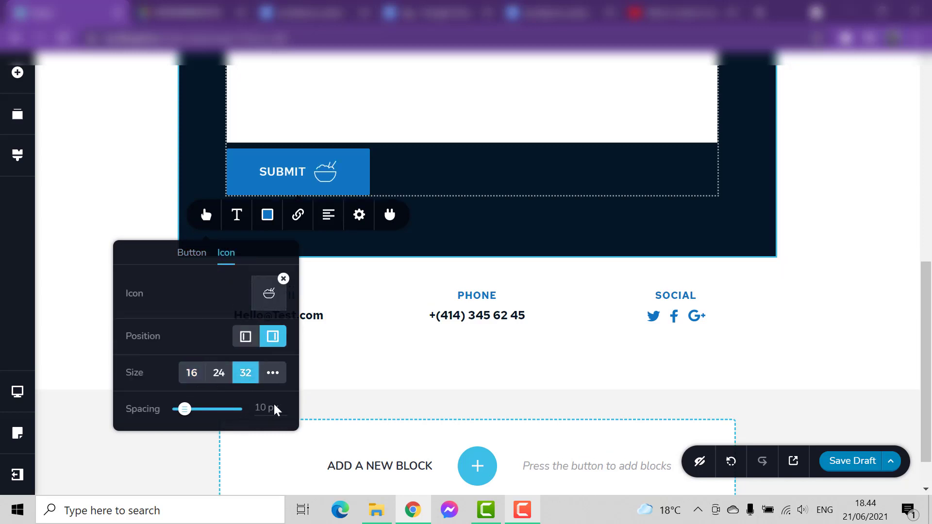
{"action": "left_click", "coordinate": [274, 375]}
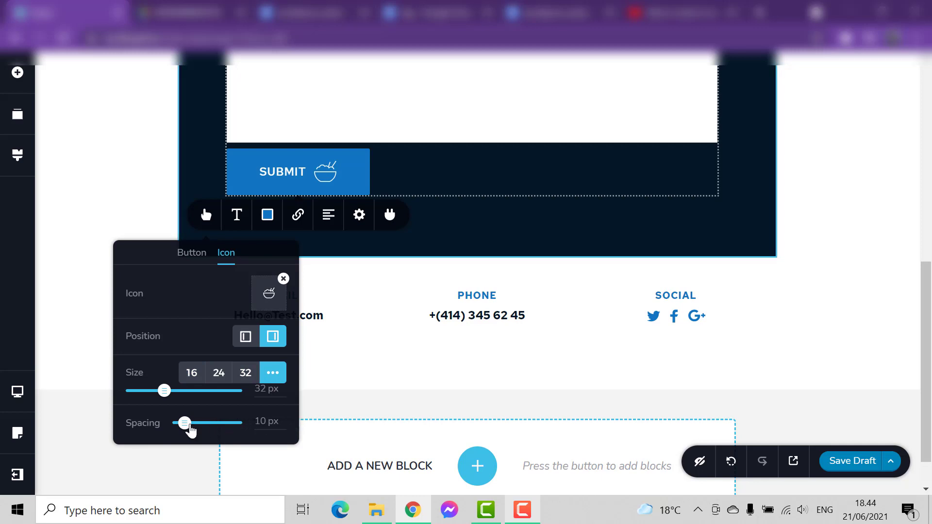
{"action": "mouse_move", "coordinate": [190, 423]}
{"action": "left_mouse_down"}
{"action": "mouse_move", "coordinate": [210, 425]}
{"action": "mouse_move", "coordinate": [179, 422]}
{"action": "mouse_move", "coordinate": [193, 423]}
{"action": "left_mouse_up"}
{"action": "left_click_drag", "start_coordinate": [166, 391], "coordinate": [185, 390]}
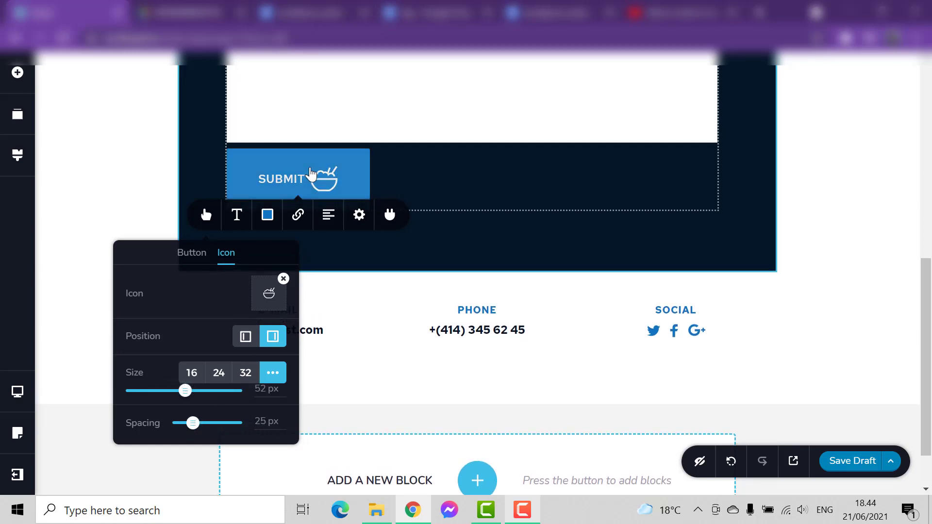
Increase the submit button's text size to 20.
{"action": "left_click", "coordinate": [281, 179]}
{"action": "left_click", "coordinate": [241, 214]}
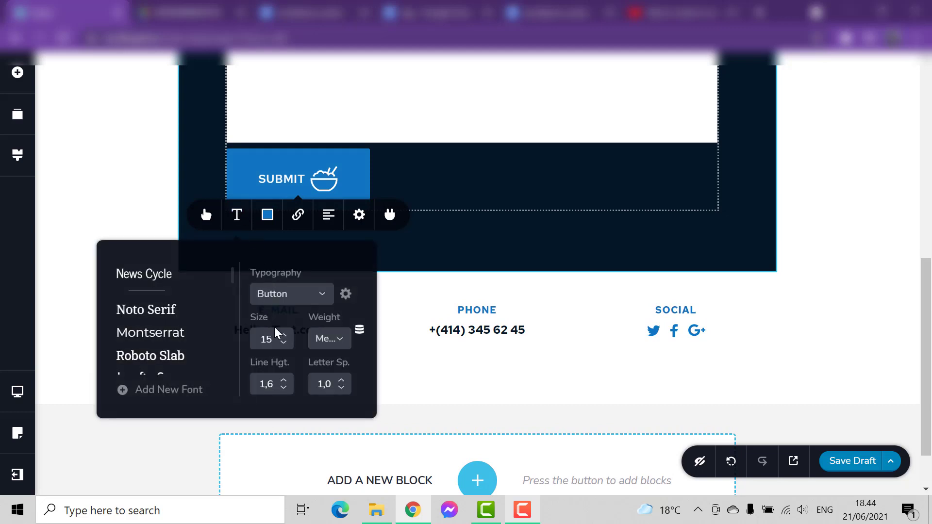
{"action": "left_click", "coordinate": [284, 333]}
{"action": "left_click", "coordinate": [284, 334]}
{"action": "left_click", "coordinate": [284, 334]}
{"action": "left_click", "coordinate": [285, 334]}
{"action": "left_click", "coordinate": [284, 333]}
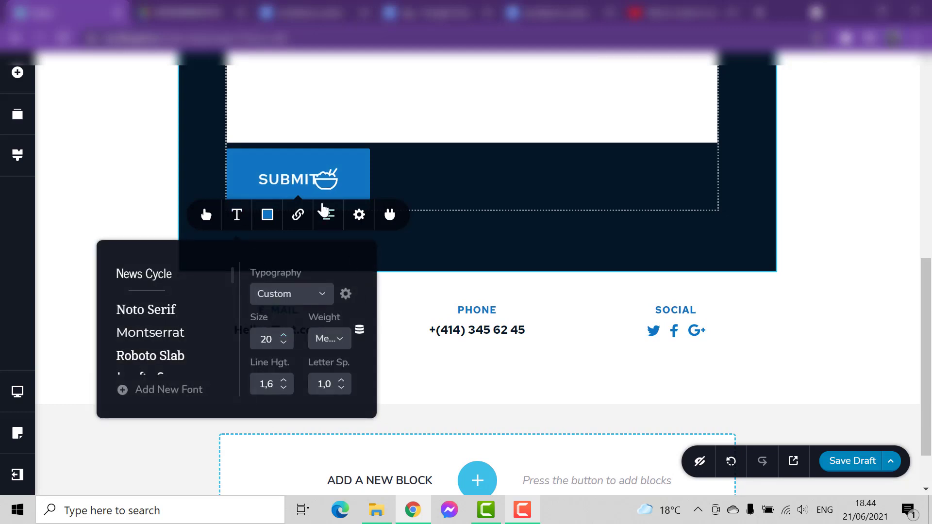
Increase the spacing between the submit button's text and its icon so they no longer overlap.
{"action": "left_click", "coordinate": [326, 183]}
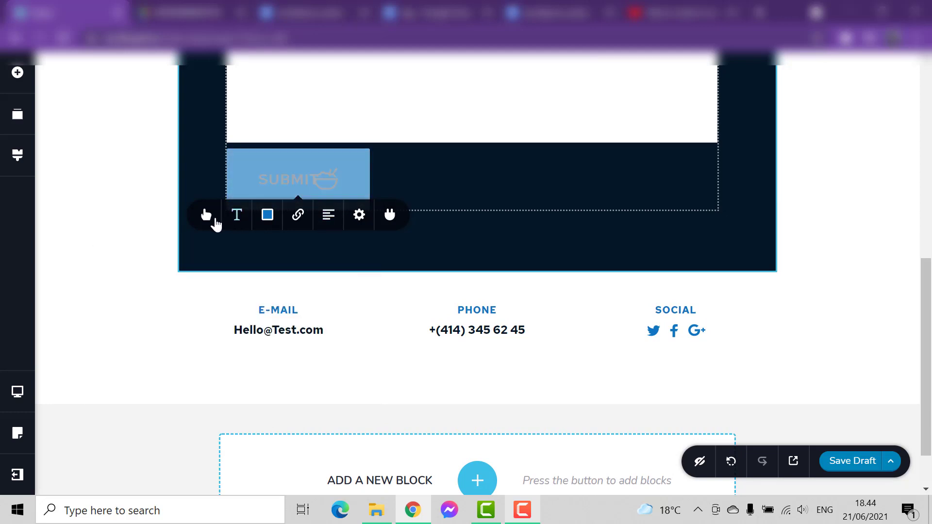
{"action": "left_click", "coordinate": [205, 215]}
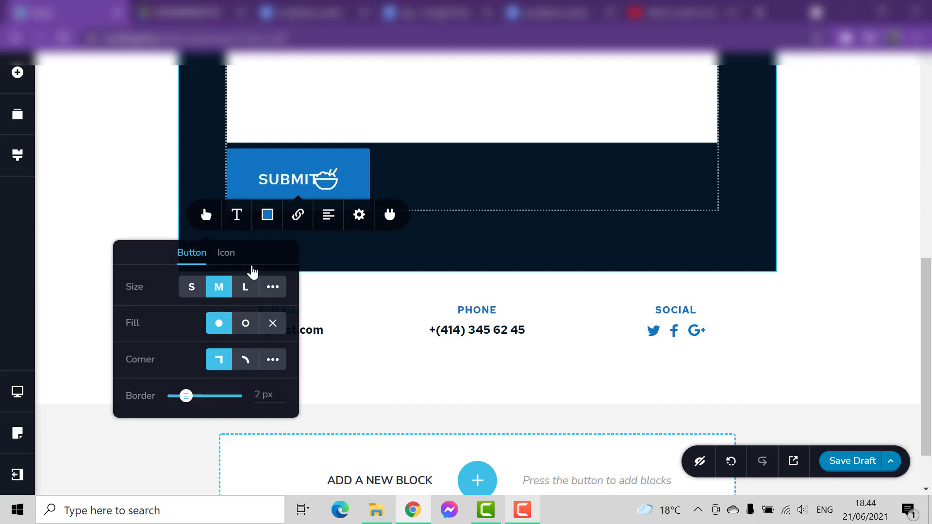
{"action": "left_click", "coordinate": [228, 252]}
{"action": "mouse_move", "coordinate": [193, 423]}
{"action": "left_mouse_down"}
{"action": "mouse_move", "coordinate": [215, 423]}
{"action": "mouse_move", "coordinate": [206, 422]}
{"action": "left_mouse_up"}
{"action": "left_click", "coordinate": [518, 190]}
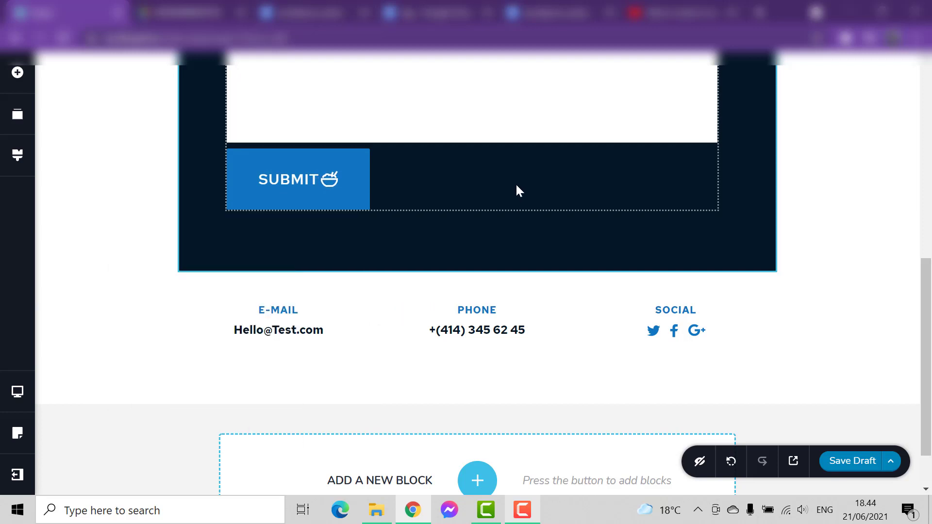
Review the finished contact form from the page heading down to the submit button.
{"action": "scroll", "coordinate": [487, 211], "scroll_direction": "up", "scroll_amount": 6}
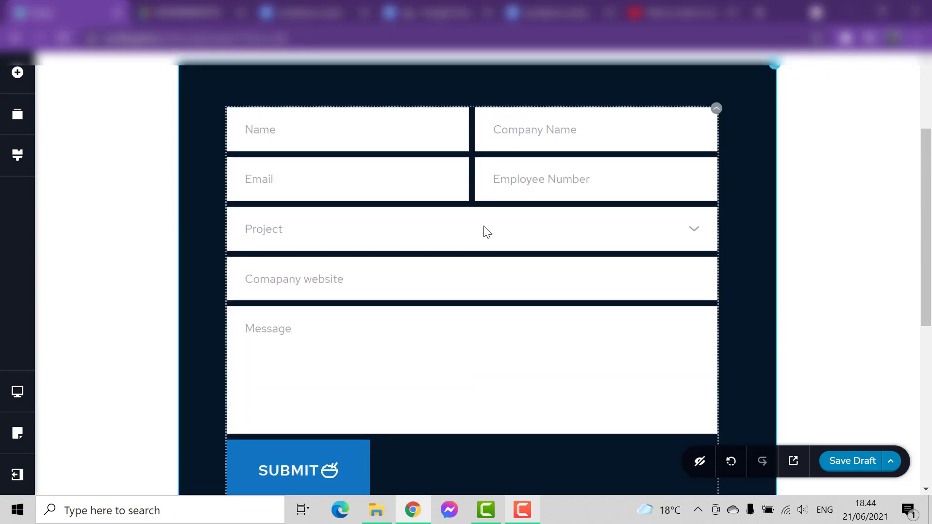
{"action": "scroll", "coordinate": [485, 231], "scroll_direction": "down", "scroll_amount": 3}
{"action": "scroll", "coordinate": [486, 232], "scroll_direction": "up", "scroll_amount": 6}
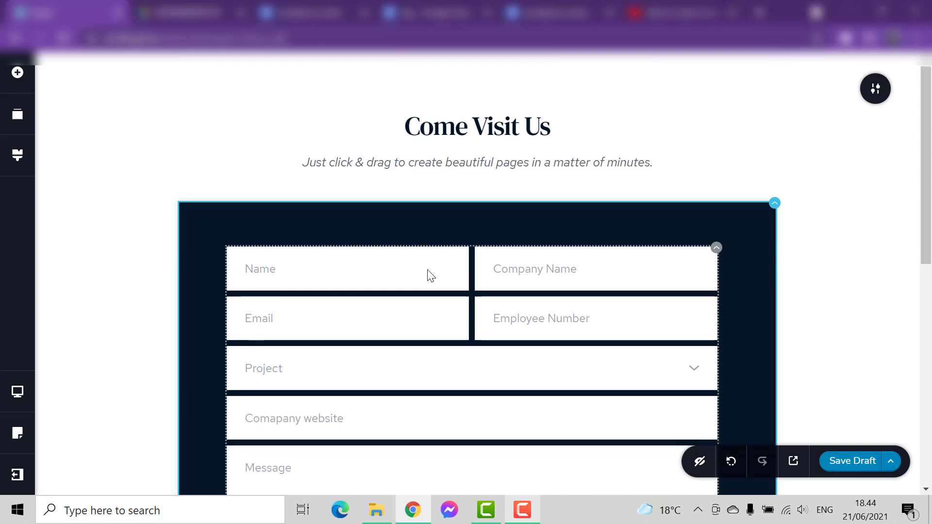
{"action": "scroll", "coordinate": [431, 276], "scroll_direction": "down", "scroll_amount": 3}
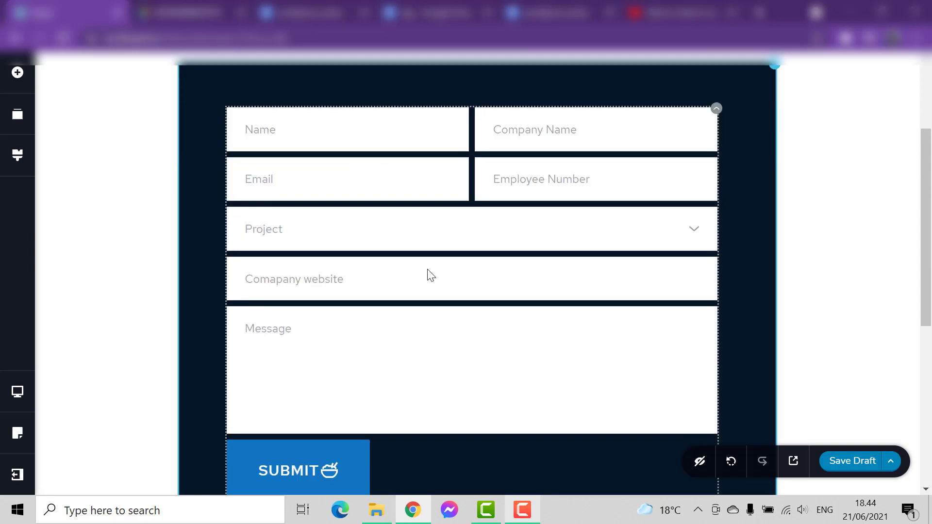
{"action": "scroll", "coordinate": [430, 276], "scroll_direction": "down", "scroll_amount": 2}
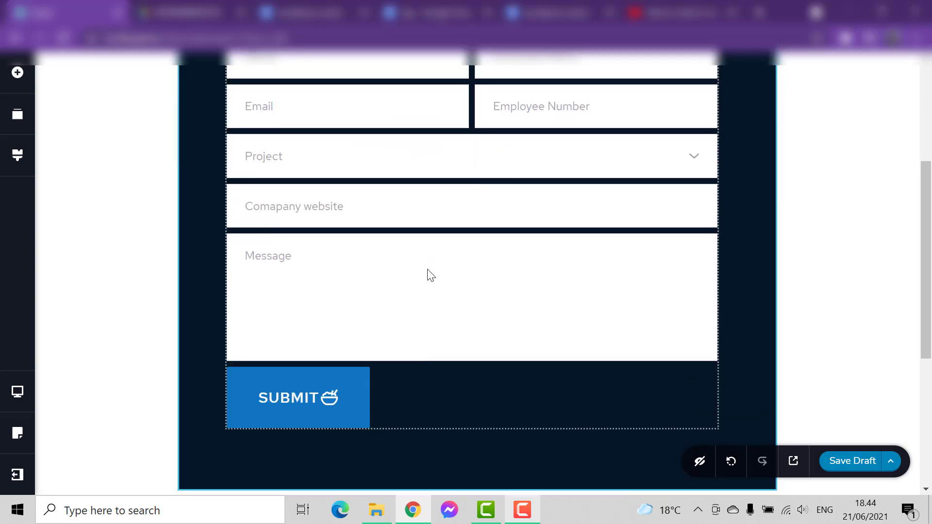
{"action": "scroll", "coordinate": [430, 275], "scroll_direction": "up", "scroll_amount": 3}
{"action": "scroll", "coordinate": [430, 276], "scroll_direction": "down", "scroll_amount": 3}
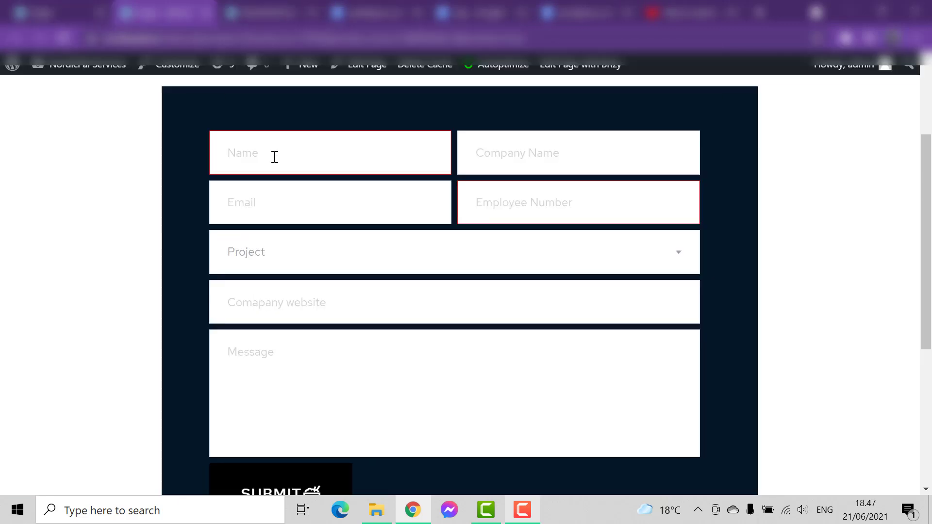
Fill in the name field of the previewed form with sample text and enter "dddfdfd" as the company name.
{"action": "left_click", "coordinate": [273, 156]}
{"action": "type", "text": "dfdfd"}
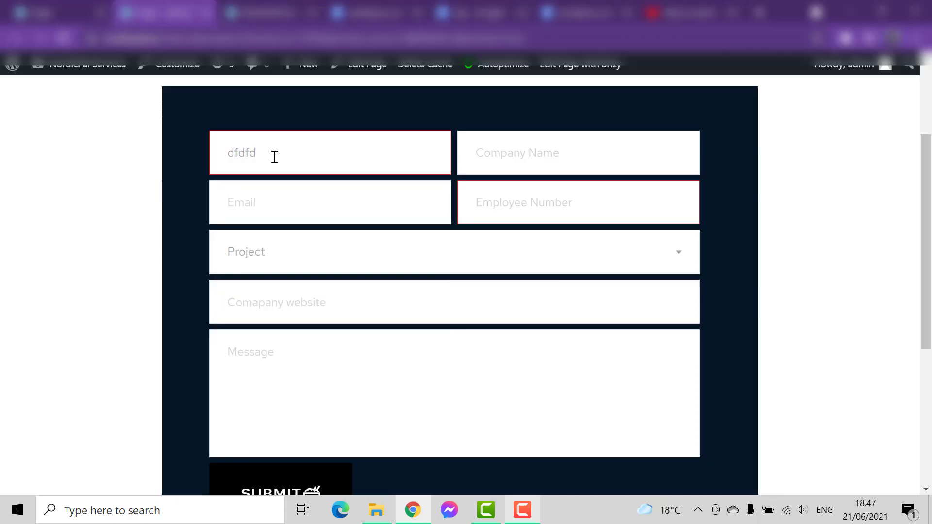
{"action": "left_click", "coordinate": [506, 154]}
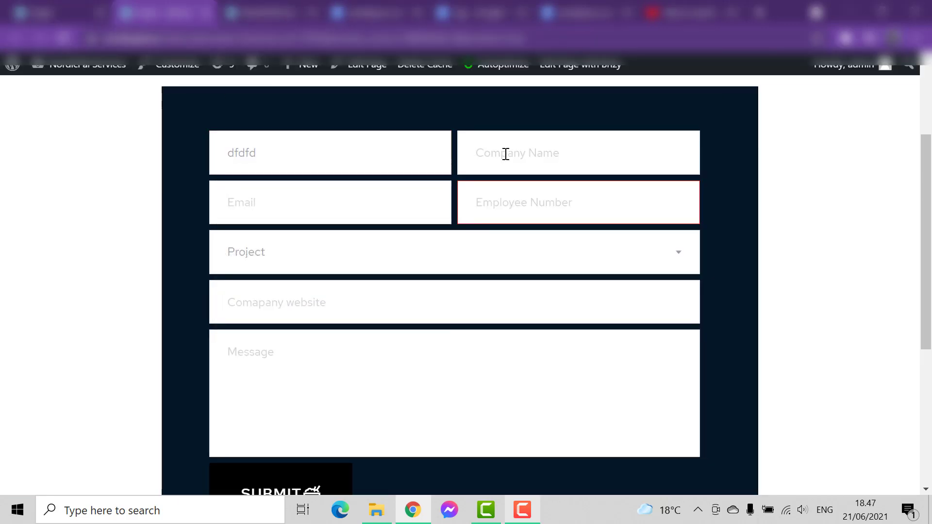
{"action": "type", "text": "dddfdfd"}
Fill in the form's e-mail field with a valid e-mail address.
{"action": "left_click", "coordinate": [312, 204]}
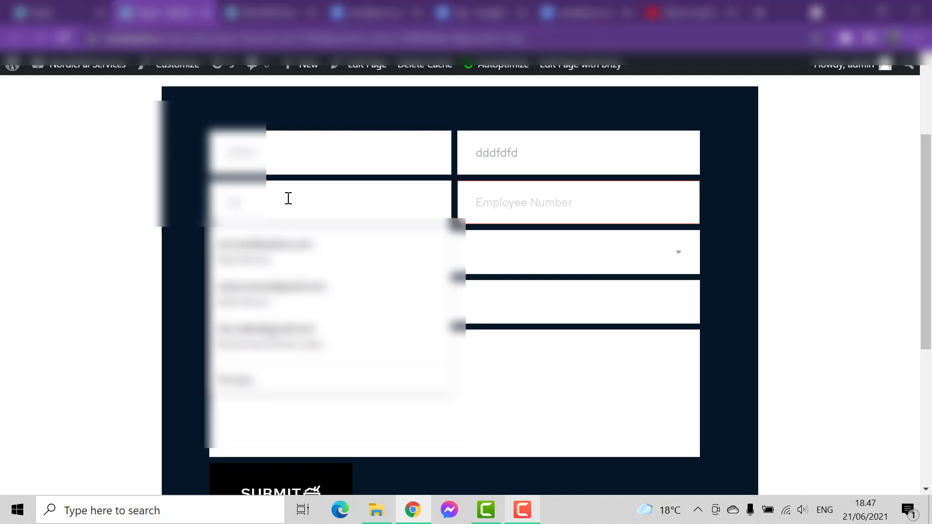
{"action": "type", "text": "d"}
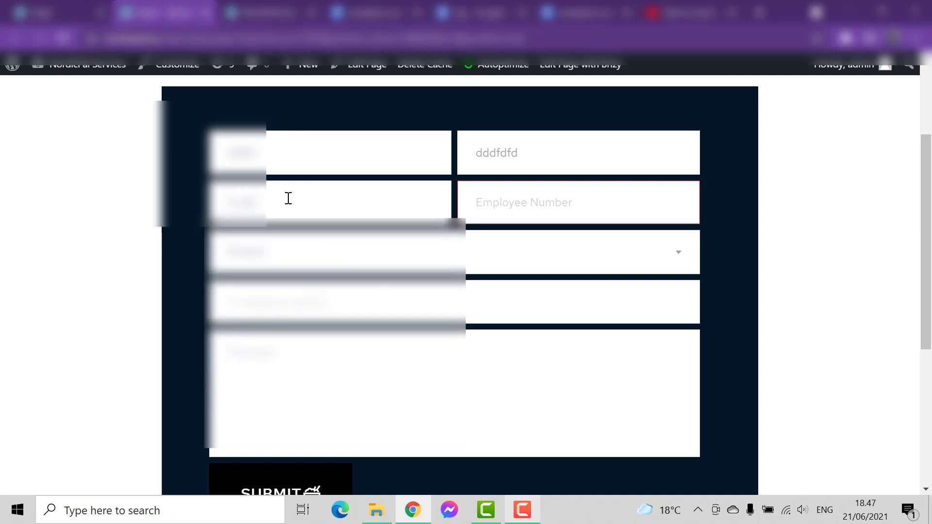
{"action": "type", "text": "\""}
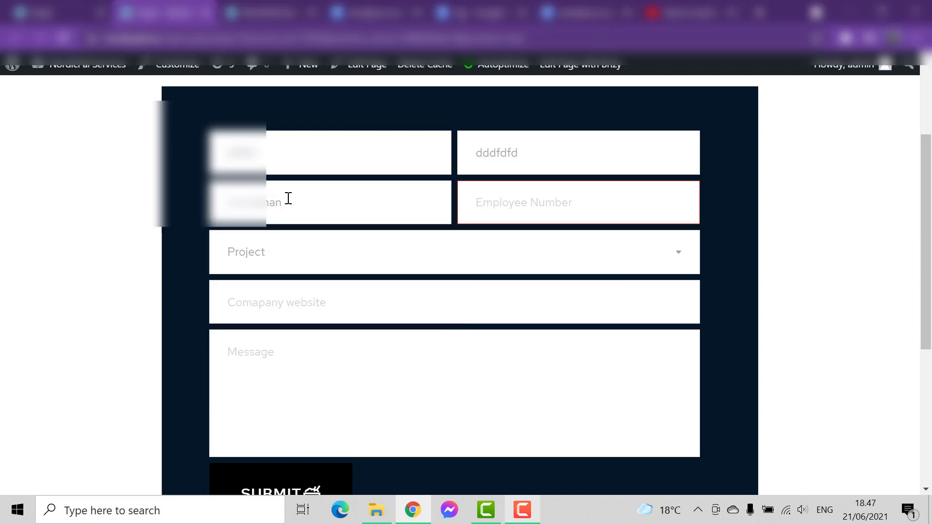
{"action": "type", "text": "gmail.com"}
{"action": "key", "text": "Tab"}
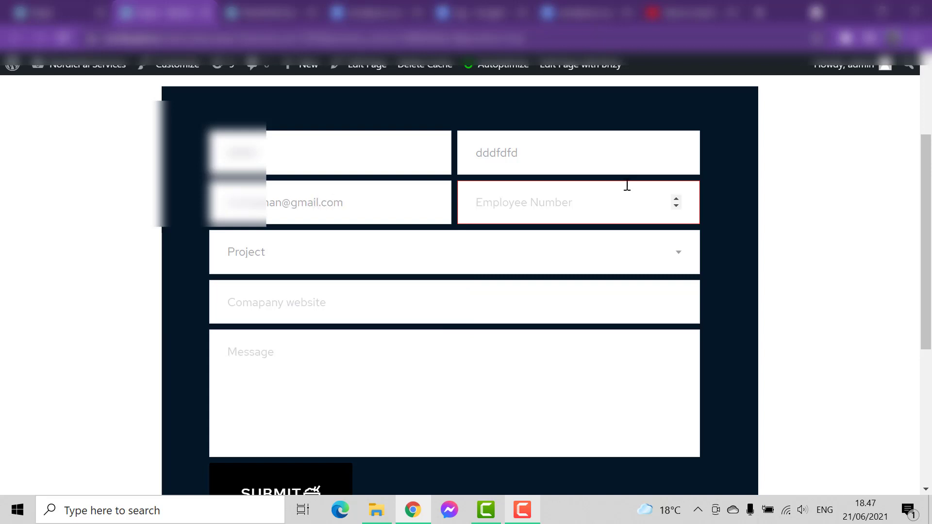
Try 250 in the Employee Number field and check the validation message below the submit button.
{"action": "scroll", "coordinate": [591, 203], "scroll_direction": "down", "scroll_amount": 2}
{"action": "scroll", "coordinate": [590, 204], "scroll_direction": "down", "scroll_amount": 3}
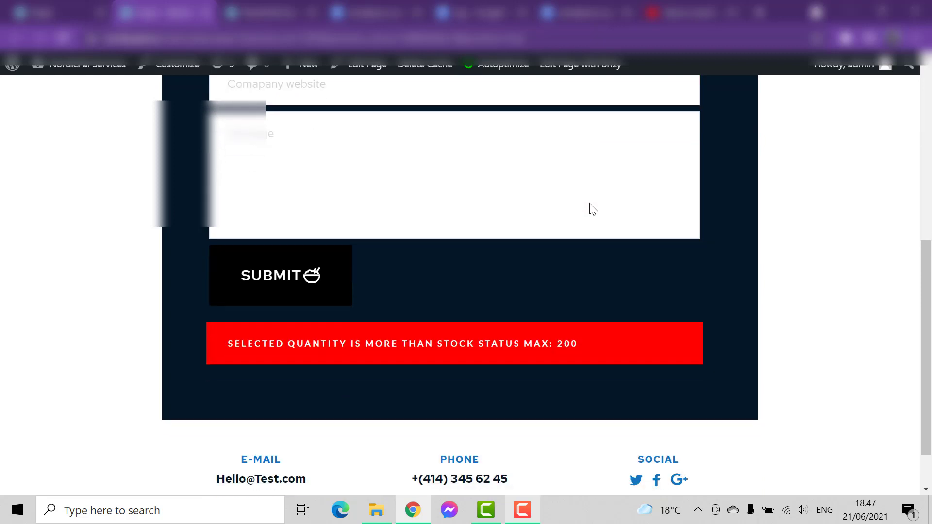
{"action": "scroll", "coordinate": [589, 208], "scroll_direction": "up", "scroll_amount": 4}
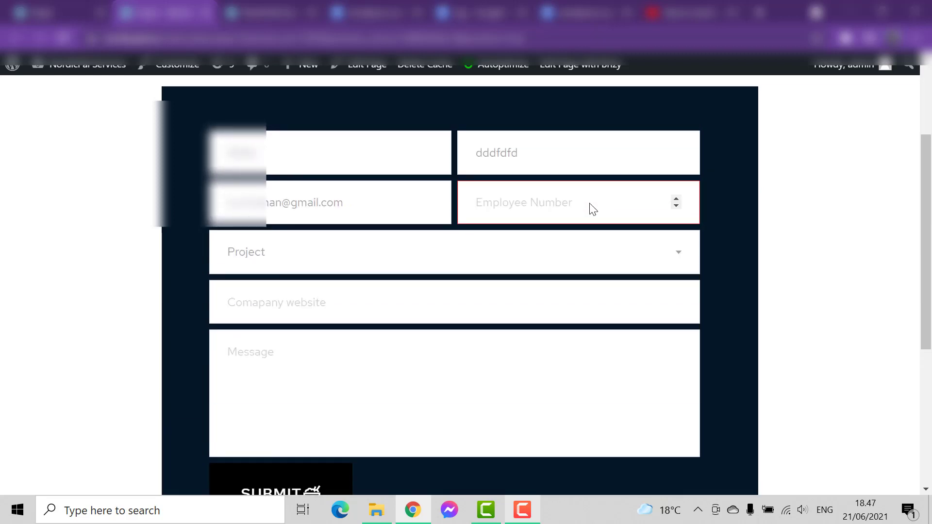
{"action": "scroll", "coordinate": [577, 206], "scroll_direction": "down", "scroll_amount": 3}
{"action": "scroll", "coordinate": [576, 204], "scroll_direction": "up", "scroll_amount": 3}
{"action": "type", "text": "250"}
{"action": "scroll", "coordinate": [798, 295], "scroll_direction": "down", "scroll_amount": 5}
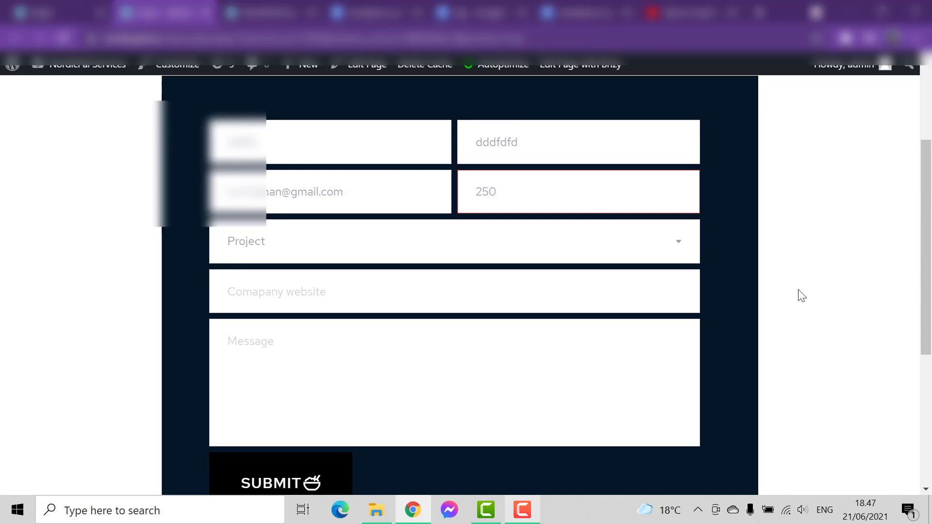
{"action": "scroll", "coordinate": [354, 364], "scroll_direction": "up", "scroll_amount": 2}
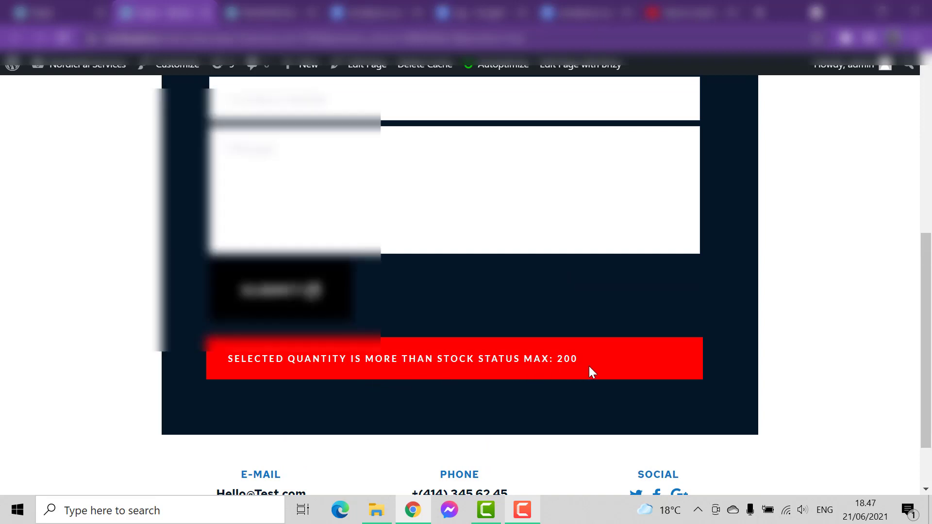
Change the Employee Number value to 199 and check the validation message below the submit button again.
{"action": "scroll", "coordinate": [589, 365], "scroll_direction": "up", "scroll_amount": 6}
{"action": "key", "text": "ctrl+a"}
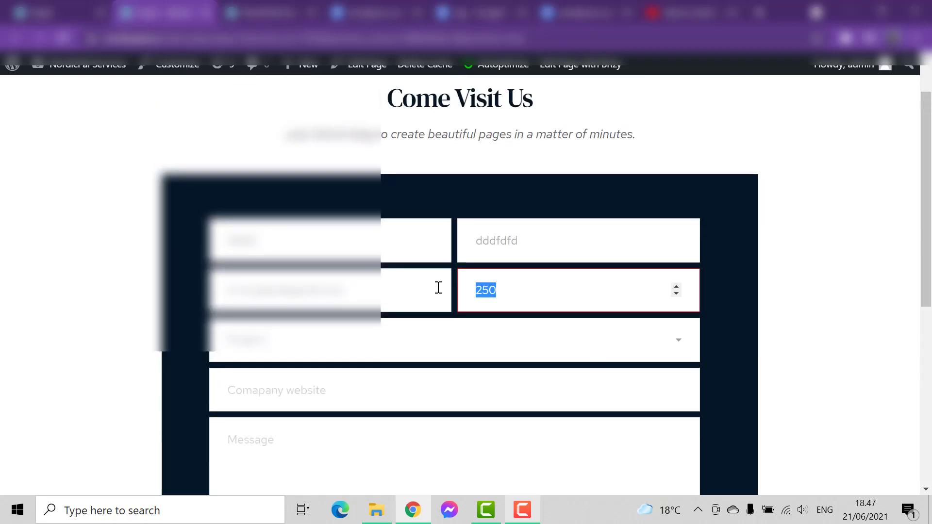
{"action": "type", "text": "199"}
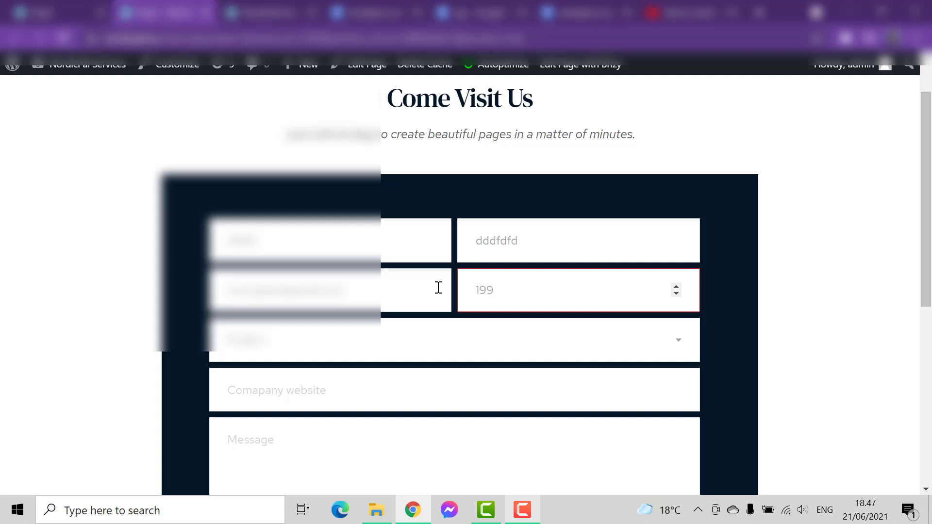
{"action": "scroll", "coordinate": [550, 380], "scroll_direction": "down", "scroll_amount": 6}
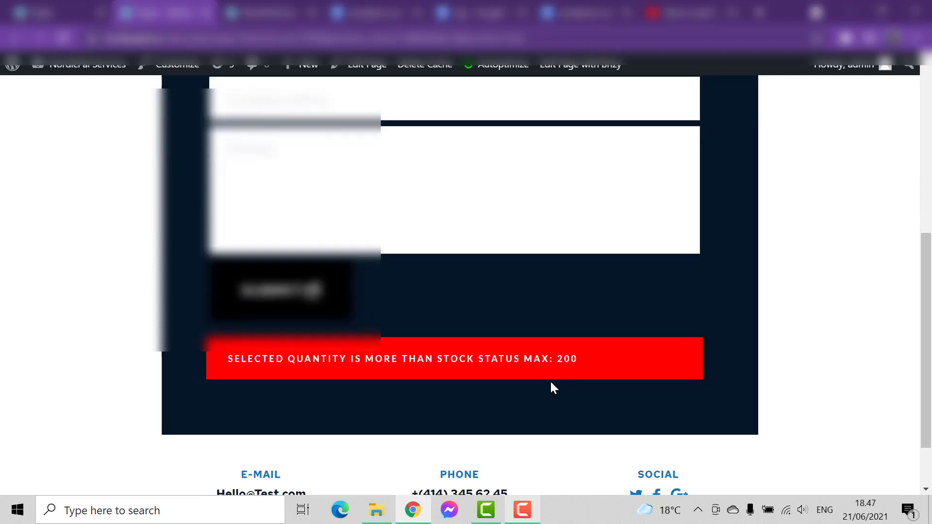
Choose opt2 from the Project dropdown of the previewed form.
{"action": "scroll", "coordinate": [570, 415], "scroll_direction": "up", "scroll_amount": 5}
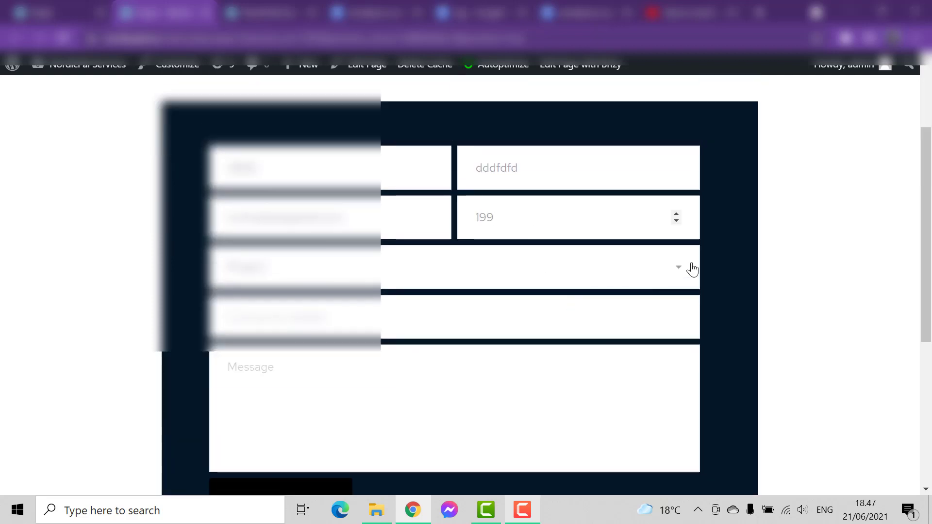
{"action": "left_click", "coordinate": [291, 277]}
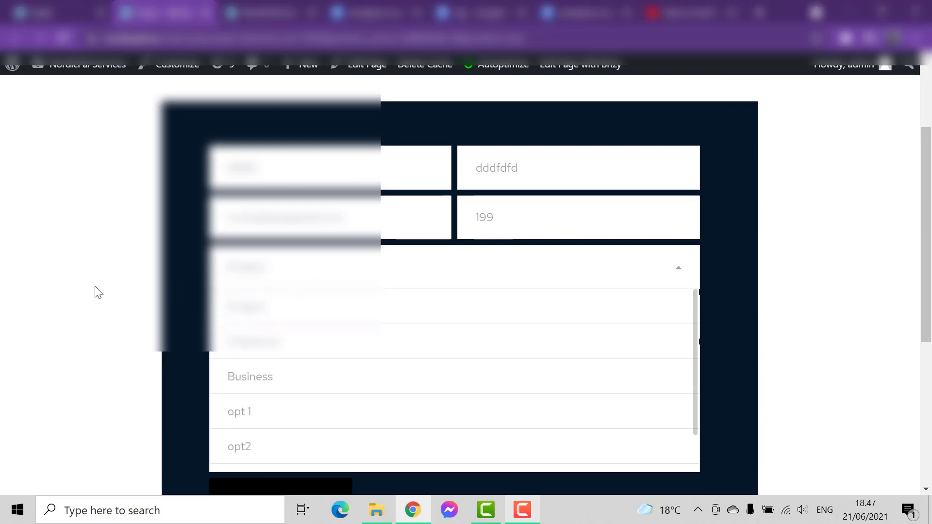
{"action": "left_click", "coordinate": [161, 288]}
{"action": "left_click", "coordinate": [298, 277]}
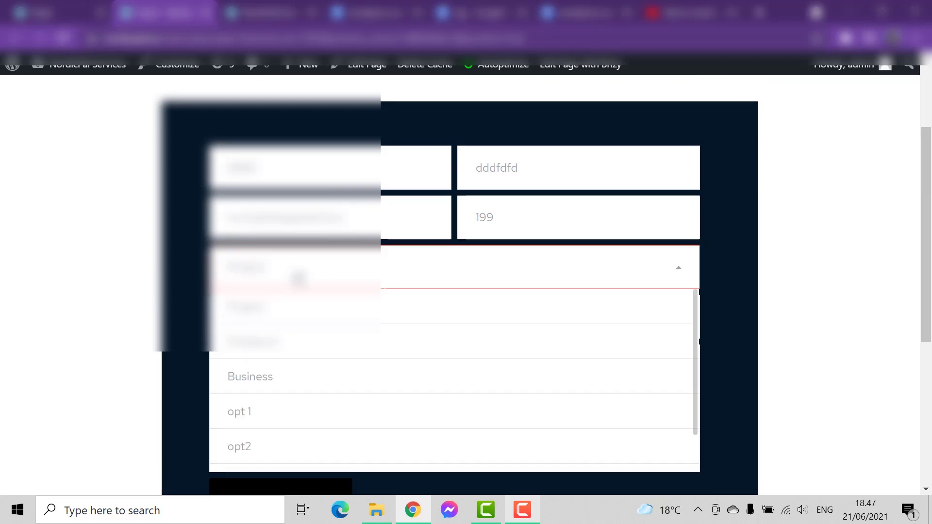
{"action": "left_click", "coordinate": [260, 446]}
Enter "google.com" as the company website and "dfdfd" as the message in the form.
{"action": "scroll", "coordinate": [359, 323], "scroll_direction": "down", "scroll_amount": 1}
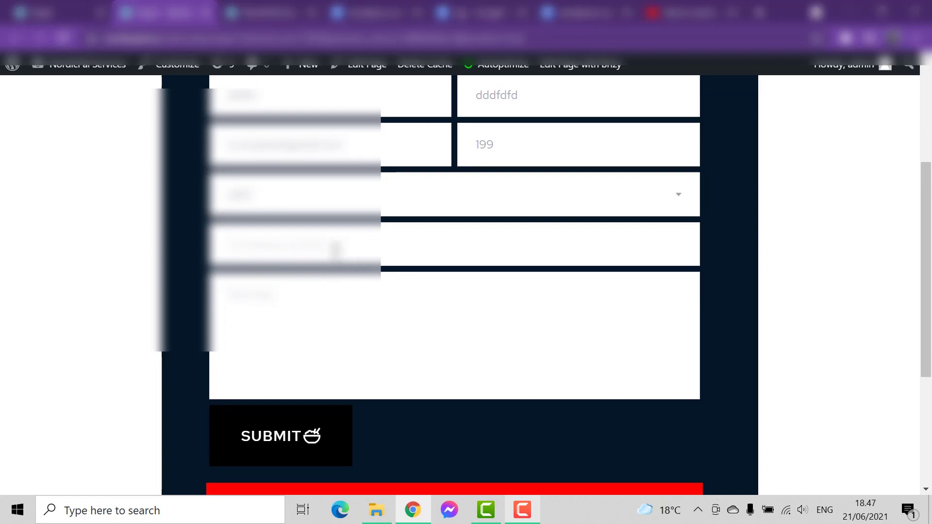
{"action": "left_click", "coordinate": [335, 250]}
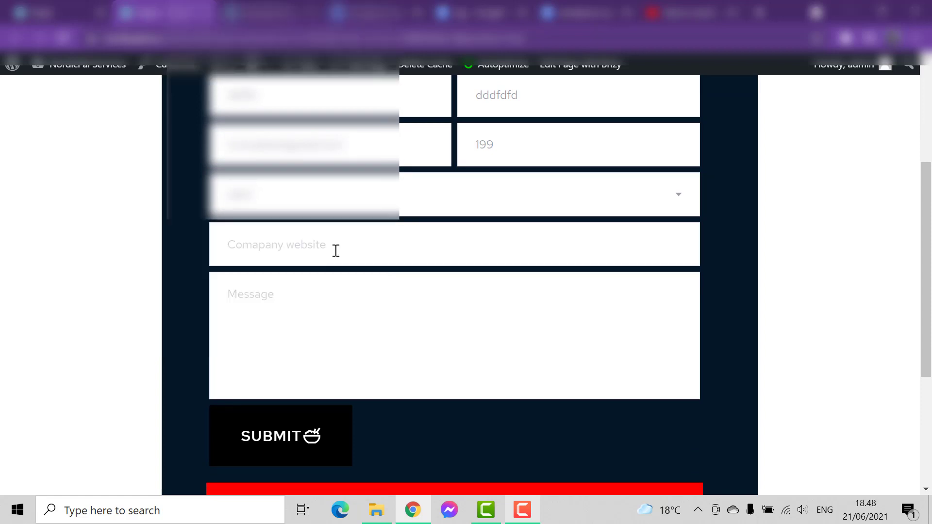
{"action": "type", "text": "google.com"}
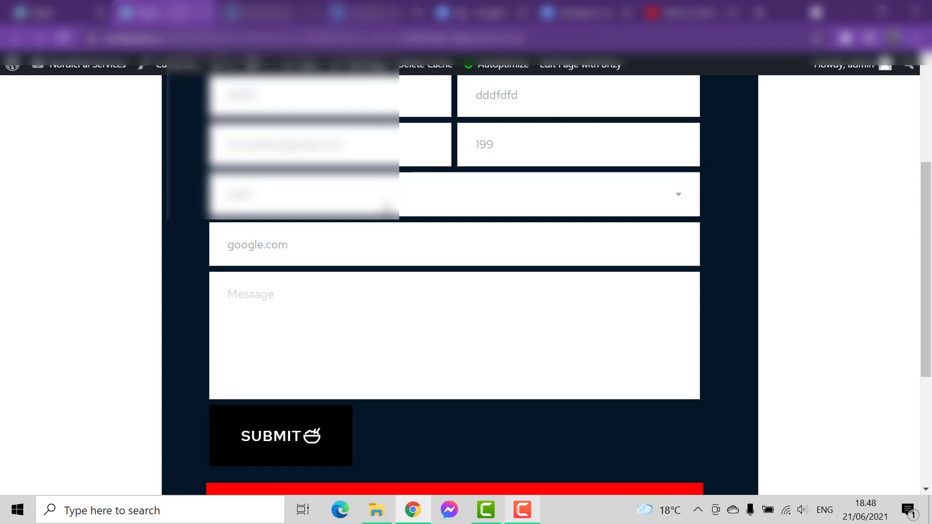
{"action": "left_click", "coordinate": [355, 327]}
{"action": "type", "text": "dfdfd"}
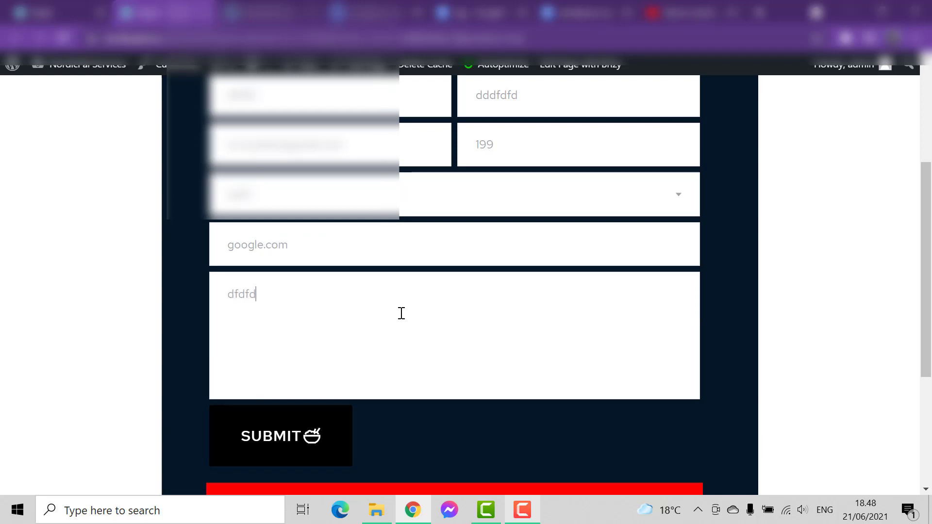
Review the completed fields, submit the form and check the status message below the submit button.
{"action": "scroll", "coordinate": [401, 313], "scroll_direction": "down", "scroll_amount": 5}
{"action": "scroll", "coordinate": [402, 314], "scroll_direction": "up", "scroll_amount": 7}
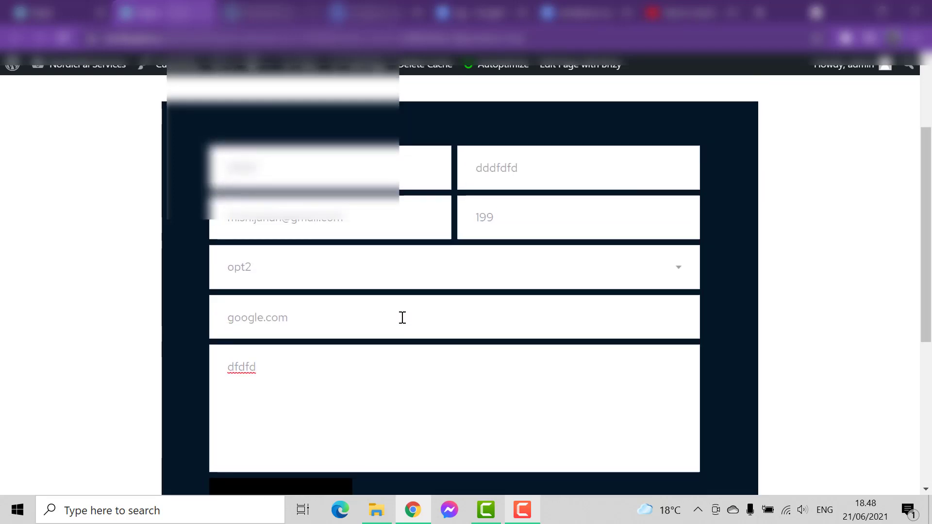
{"action": "scroll", "coordinate": [402, 318], "scroll_direction": "down", "scroll_amount": 3}
{"action": "left_click", "coordinate": [285, 422]}
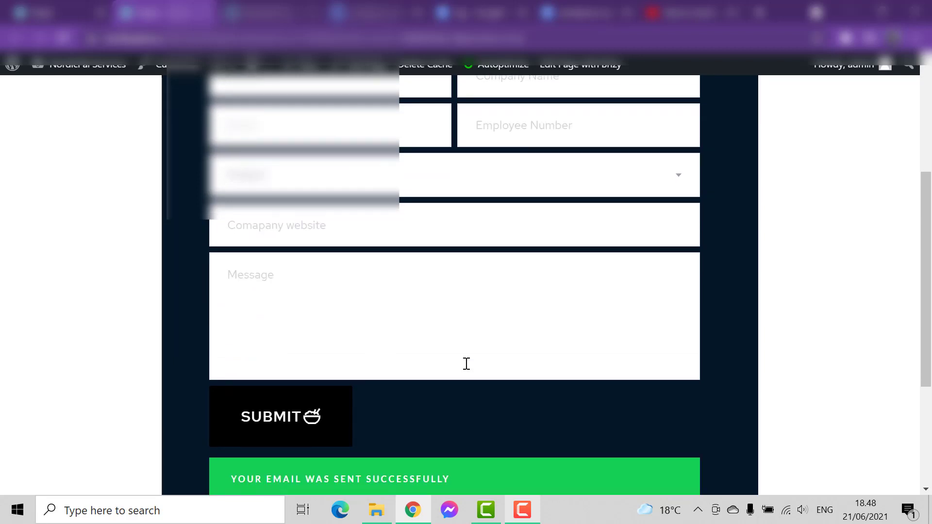
{"action": "scroll", "coordinate": [466, 365], "scroll_direction": "down", "scroll_amount": 3}
{"action": "scroll", "coordinate": [364, 426], "scroll_direction": "up", "scroll_amount": 1}
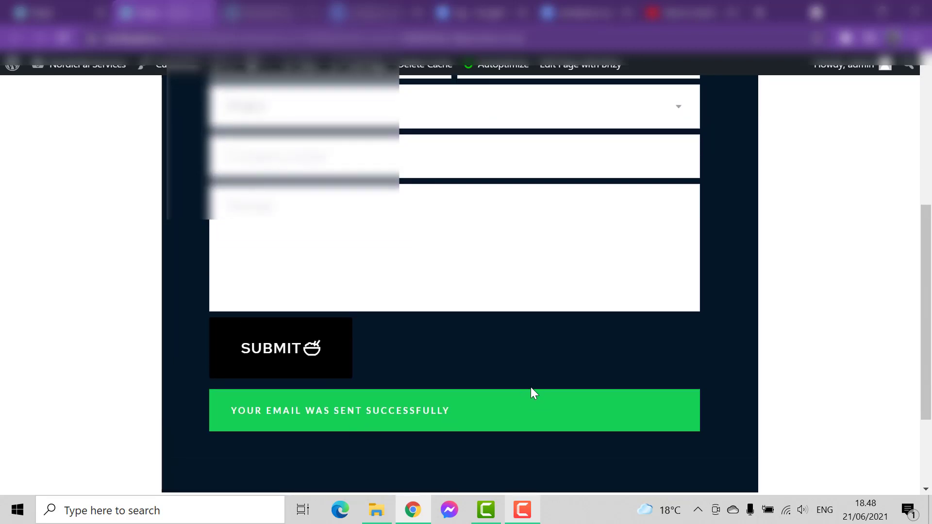
{"action": "scroll", "coordinate": [531, 390], "scroll_direction": "up", "scroll_amount": 1}
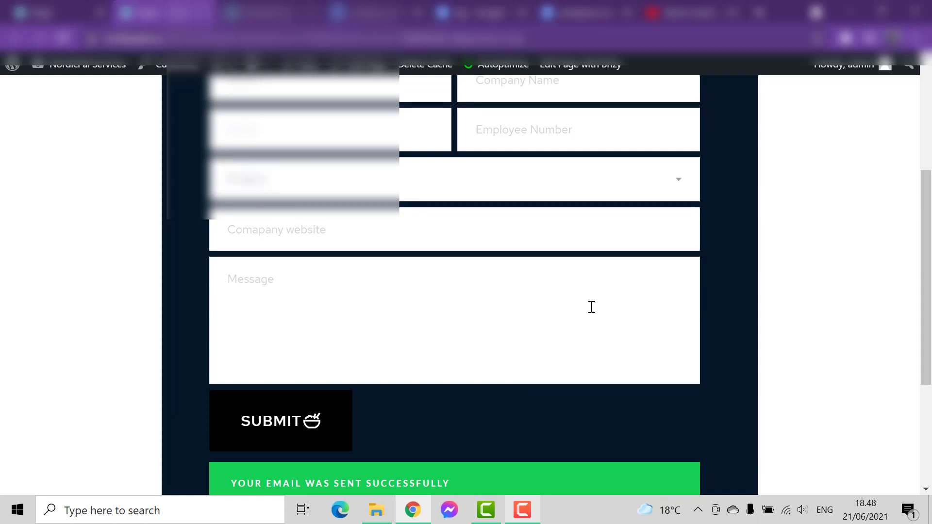
{"action": "scroll", "coordinate": [463, 350], "scroll_direction": "up", "scroll_amount": 2}
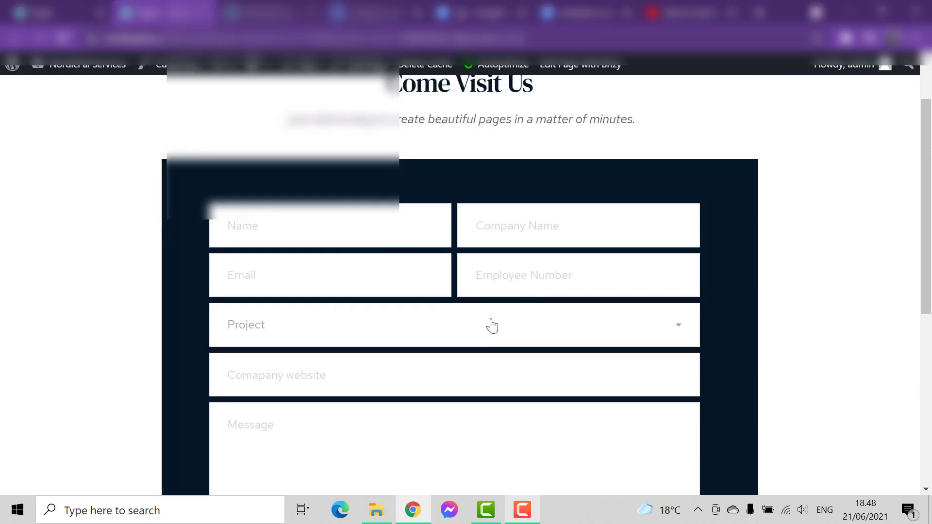
{"action": "scroll", "coordinate": [490, 325], "scroll_direction": "down", "scroll_amount": 3}
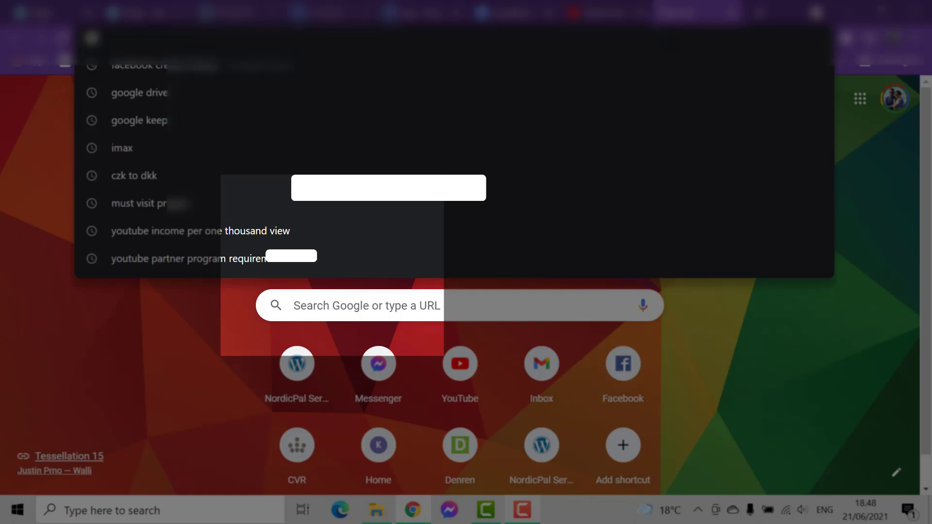
Open the WordPress form e-mail in the Gmail inbox in a new browser tab and check each submitted field value.
{"action": "type", "text": "google"}
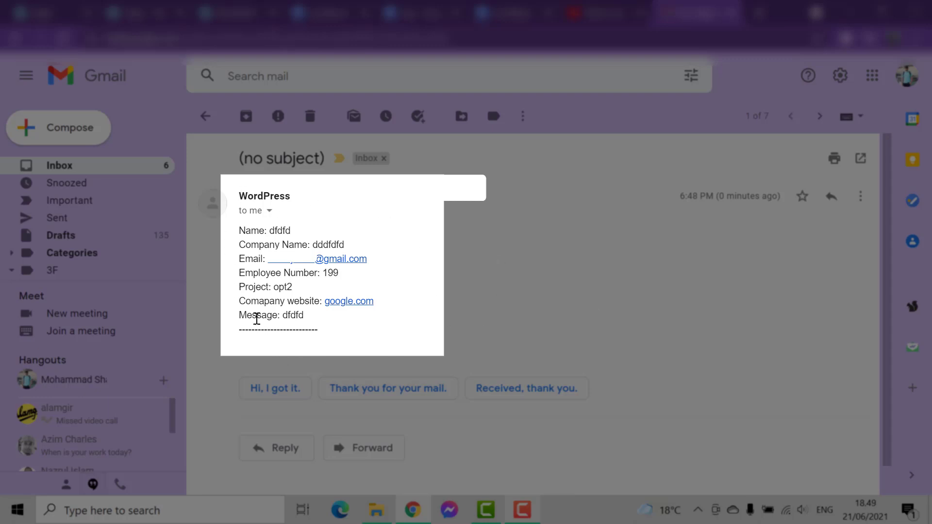
{"action": "double_click", "coordinate": [284, 232]}
{"action": "double_click", "coordinate": [322, 245]}
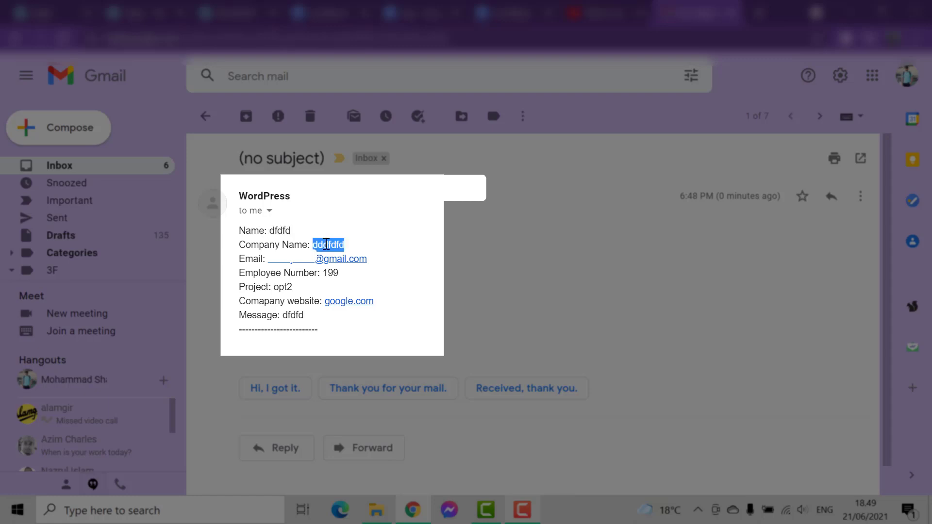
{"action": "left_click", "coordinate": [394, 262]}
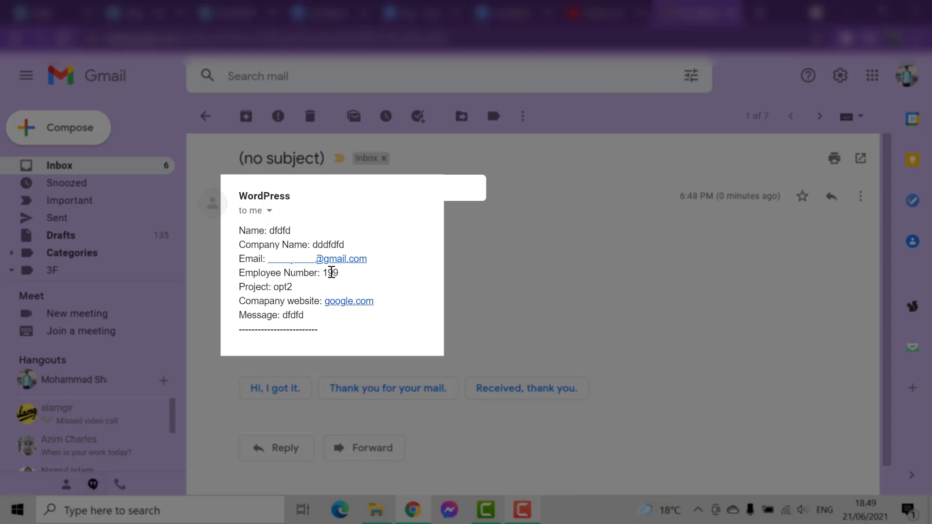
{"action": "double_click", "coordinate": [331, 273]}
{"action": "left_click", "coordinate": [377, 283]}
{"action": "double_click", "coordinate": [282, 287]}
{"action": "left_click", "coordinate": [436, 277]}
{"action": "double_click", "coordinate": [289, 317]}
{"action": "left_click", "coordinate": [430, 270]}
{"action": "left_click", "coordinate": [524, 510]}
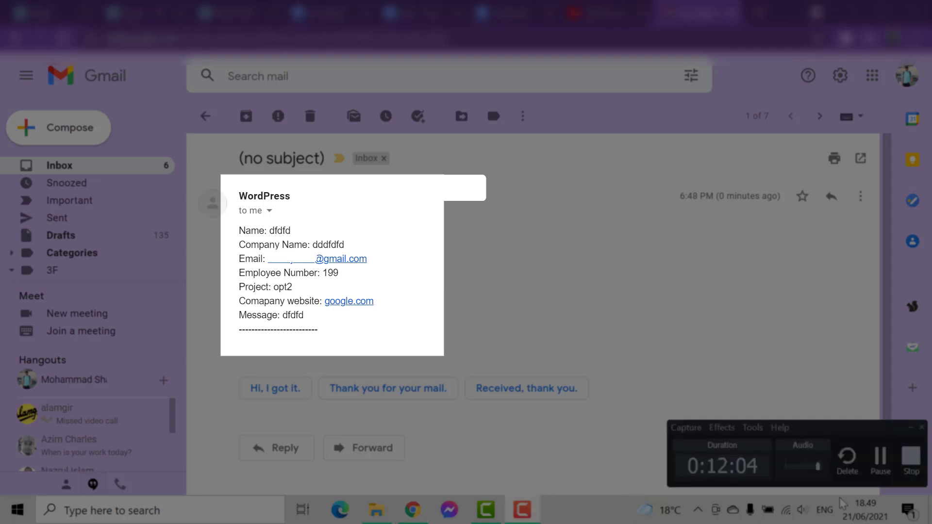